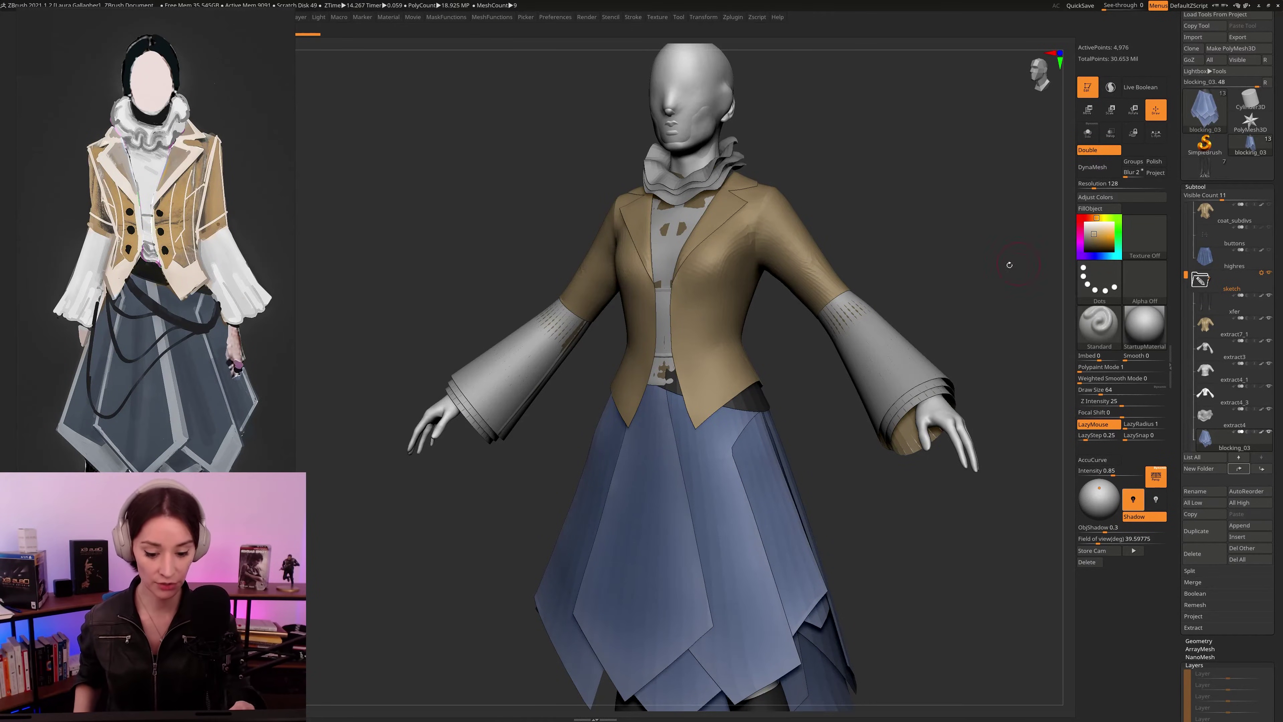
Step: Inspect the blocked-out outfit, isolate the blockout coat extract7_1 and examine its polygroups and topology
mouse_move(1009, 265)
mouse_down()
mouse_move(993, 246)
mouse_move(985, 273)
mouse_move(976, 266)
mouse_move(954, 153)
mouse_up()
drag(984, 218, 993, 229)
key(shift+f)
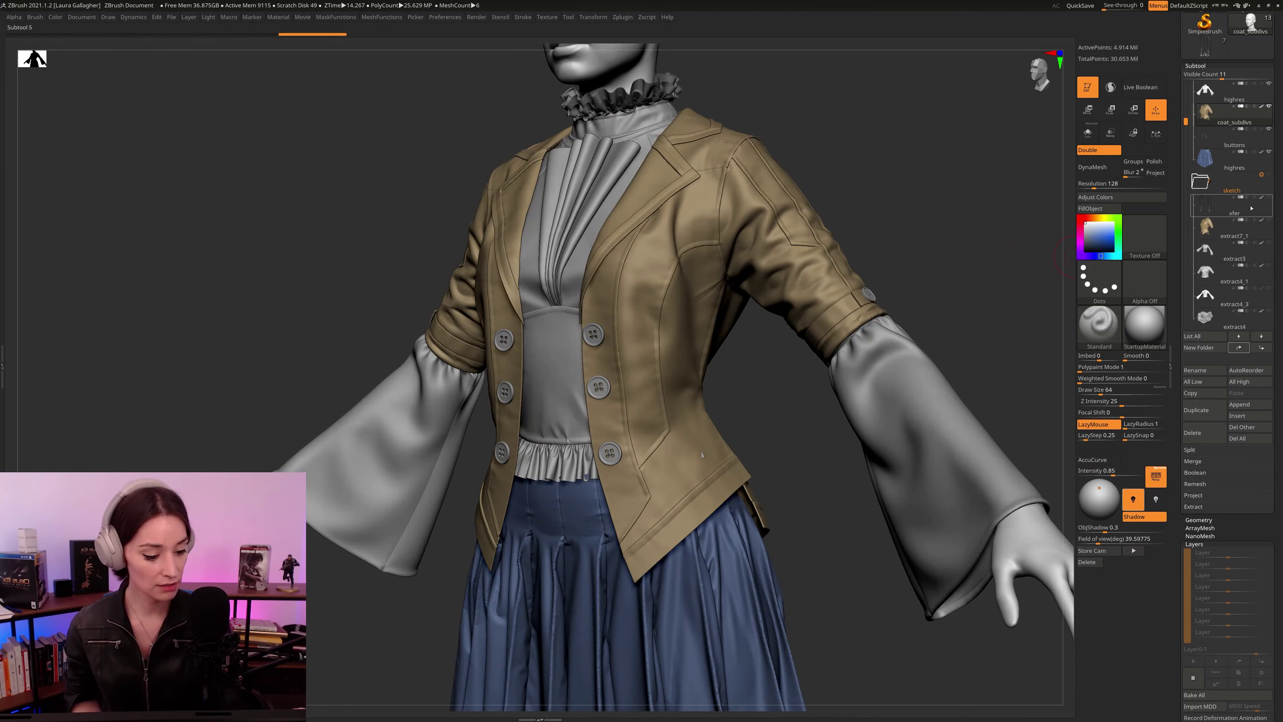
mouse_move(1257, 239)
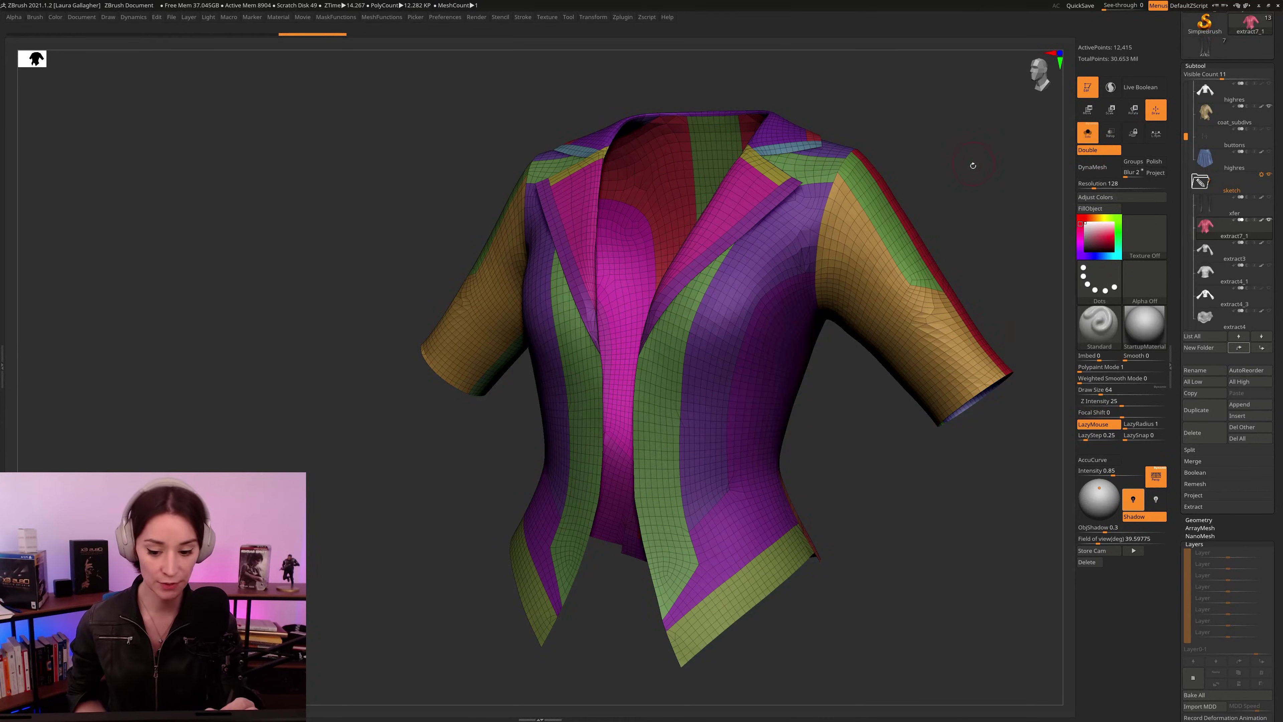
key(shift+f)
drag(984, 184, 988, 211)
ctrl+right_drag(987, 211, 915, 279)
key(shift+f)
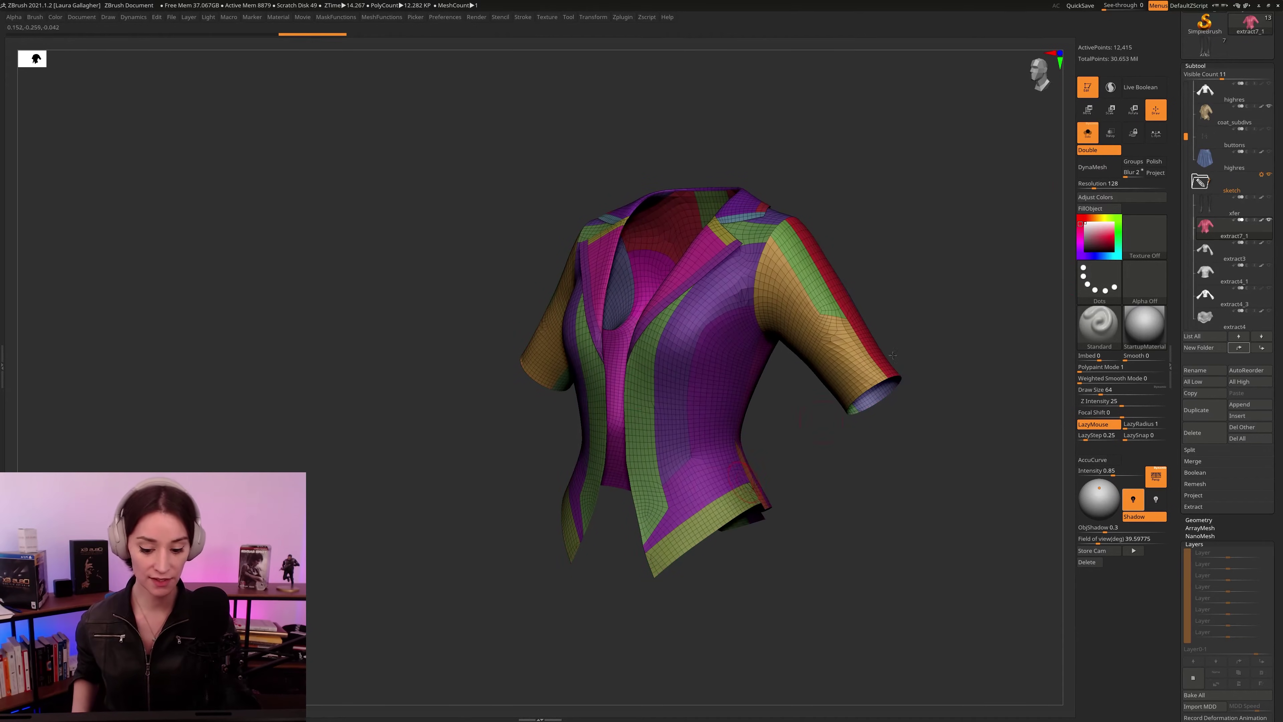
Step: Show the detailed coat_subdivs over the blockout coat and compare their shapes from several angles
drag(915, 279, 965, 275)
click(1269, 106)
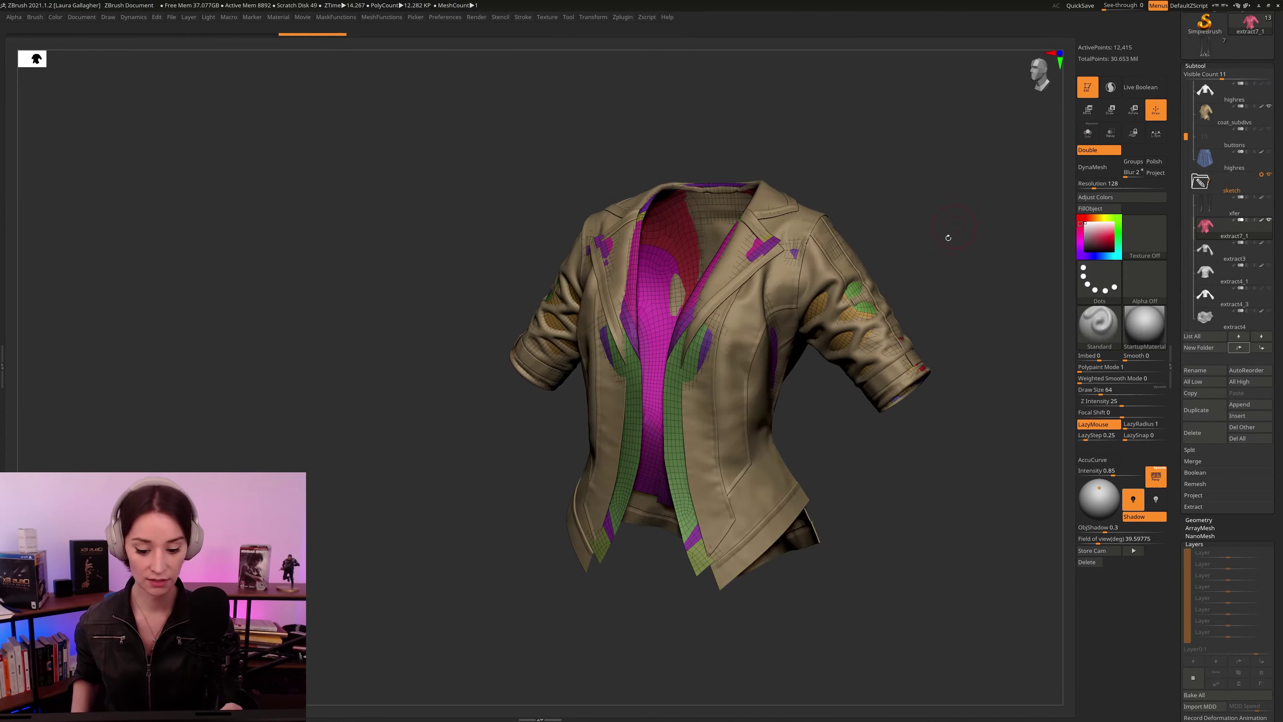
drag(948, 238, 1036, 338)
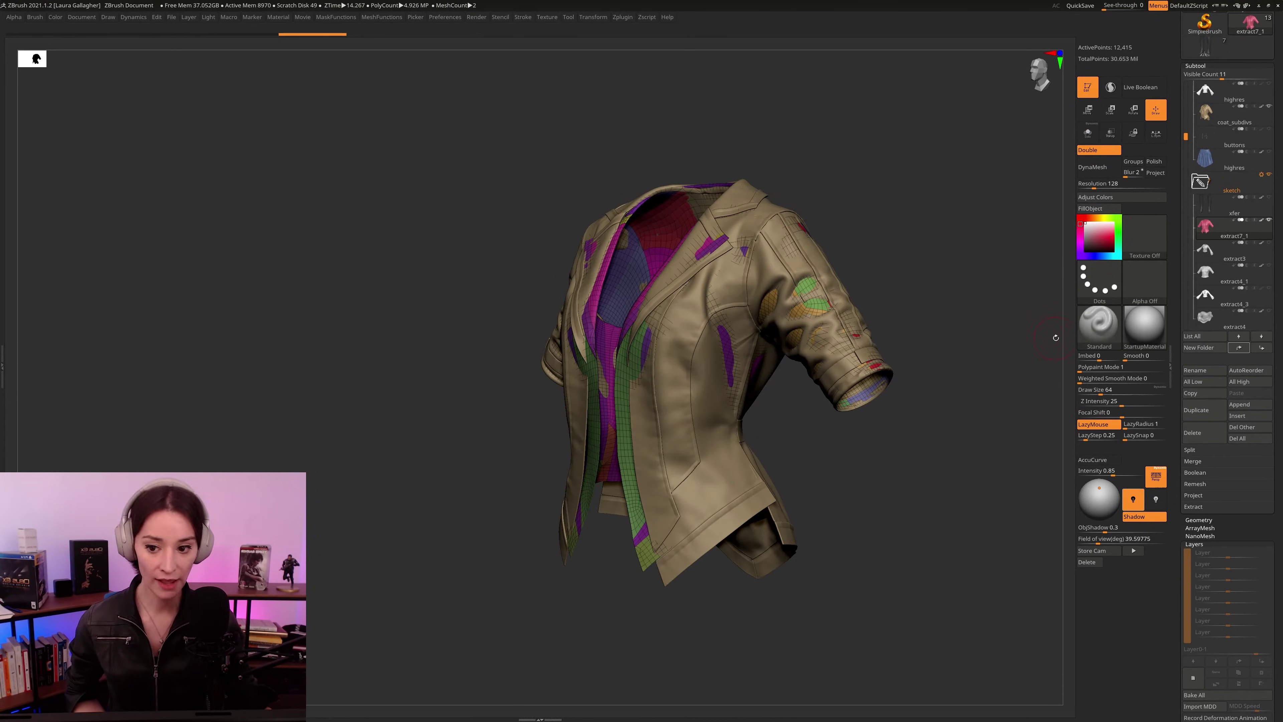
drag(954, 241, 978, 178)
key(shift+s)
key(shift+f)
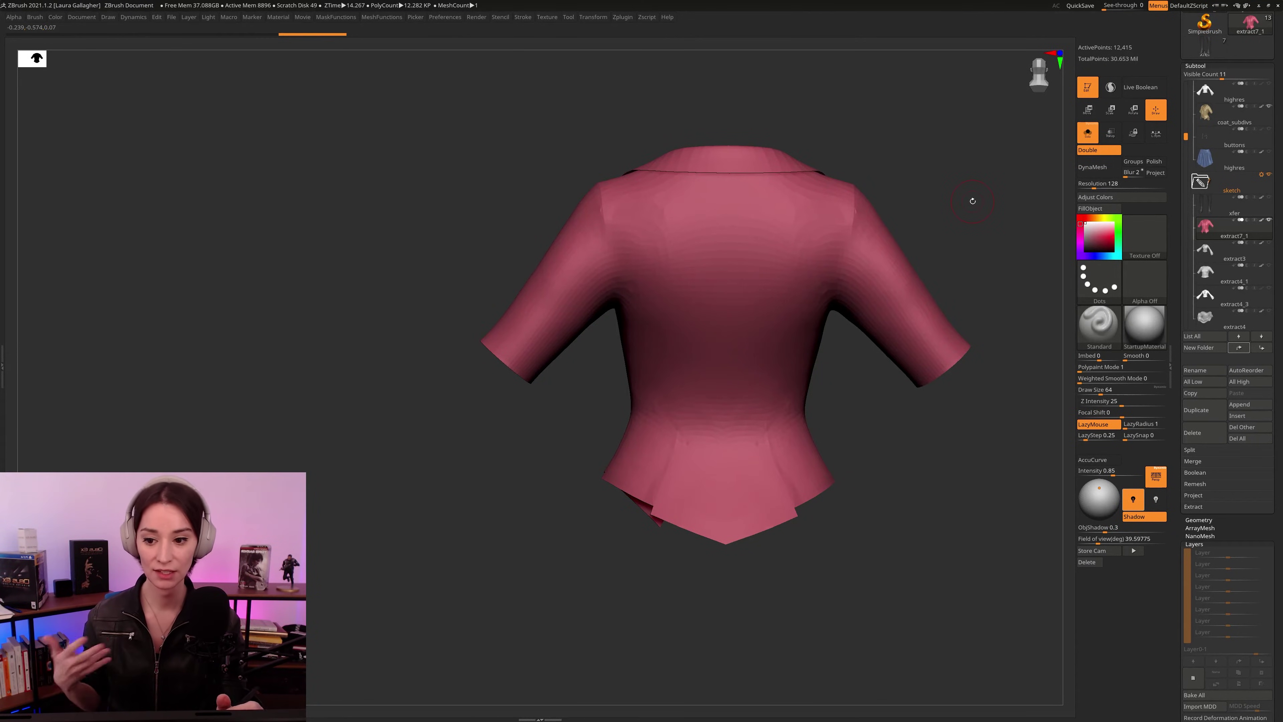
Step: Compare the back of the blockout coat extract7_1 with the back of the detailed coat_subdivs
drag(934, 163, 980, 230)
key(shift+f)
key(shift+f)
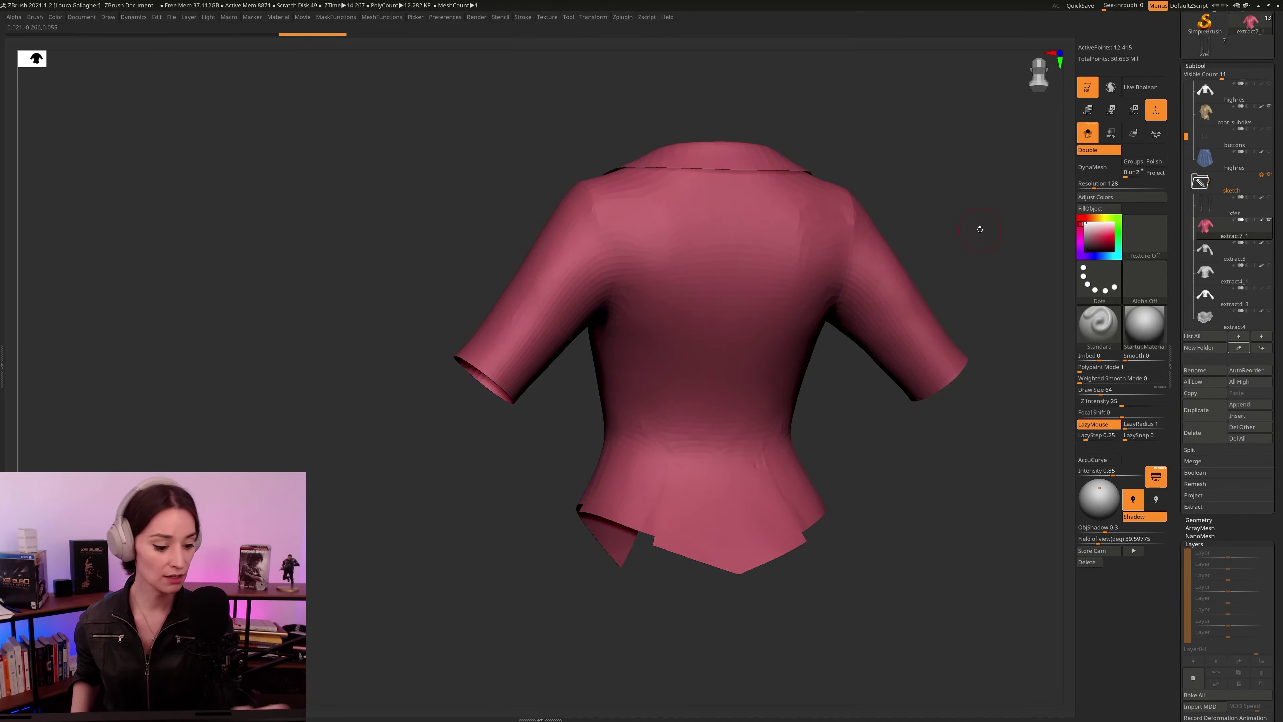
click(1222, 115)
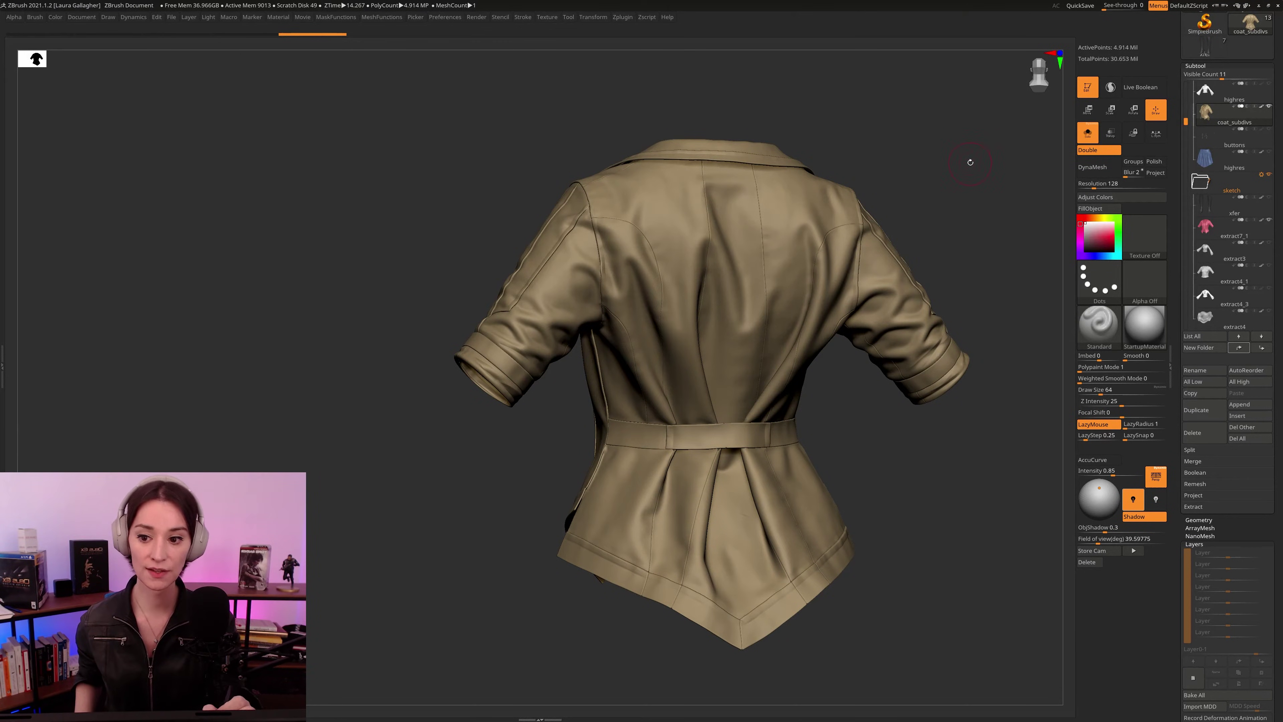
shift+drag(957, 170, 956, 171)
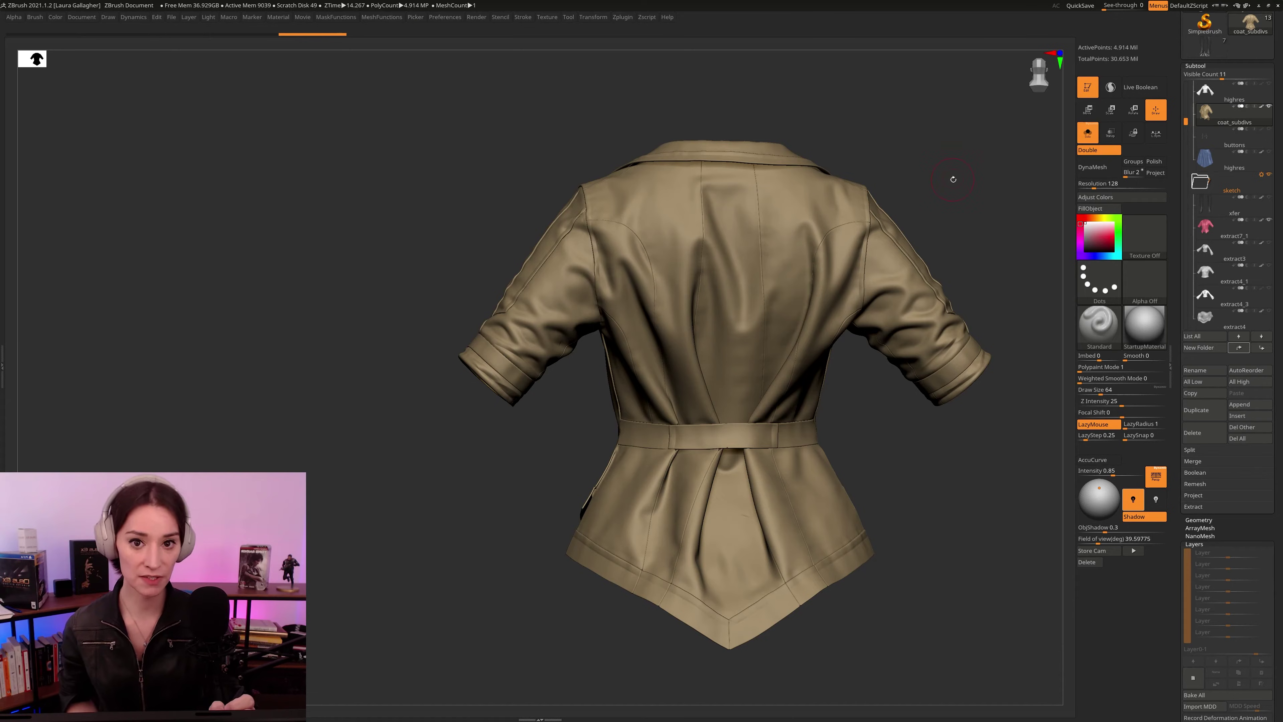
drag(962, 176, 1015, 202)
click(1222, 227)
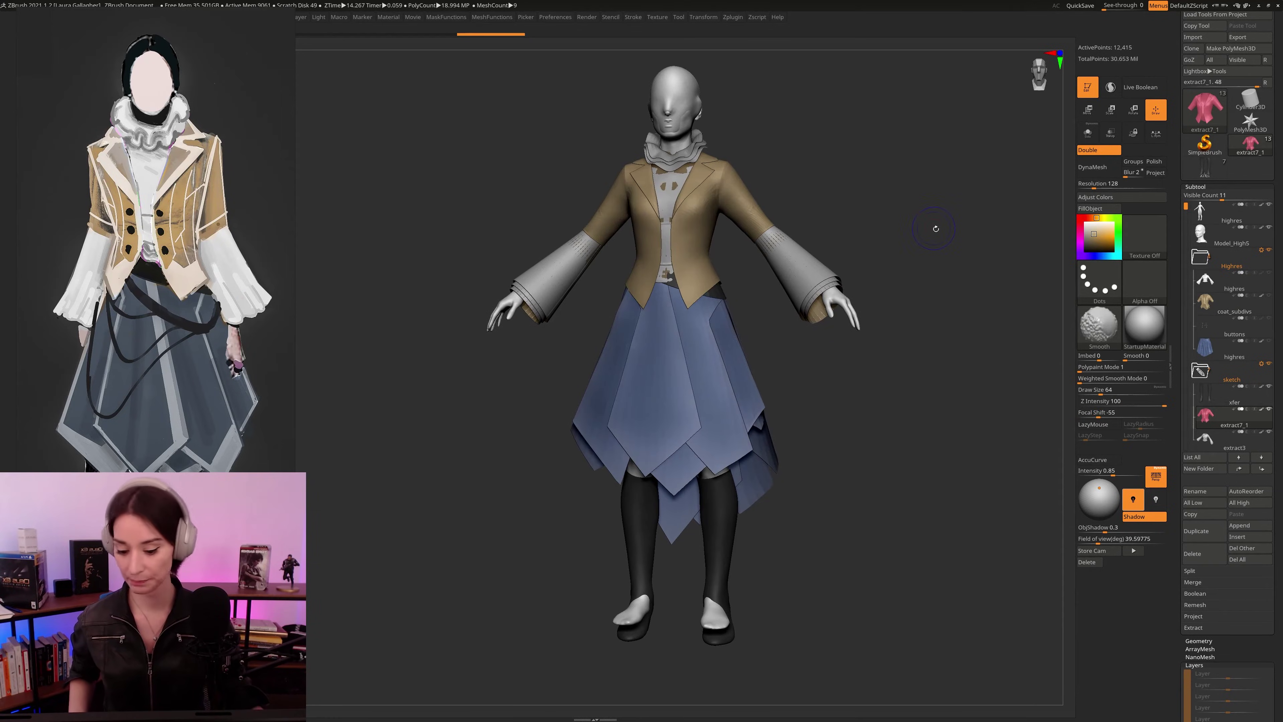
Step: Hide the body's feet and lower legs that poke through the boots
alt+click(717, 617)
ctrl+shift+drag(807, 649, 492, 508)
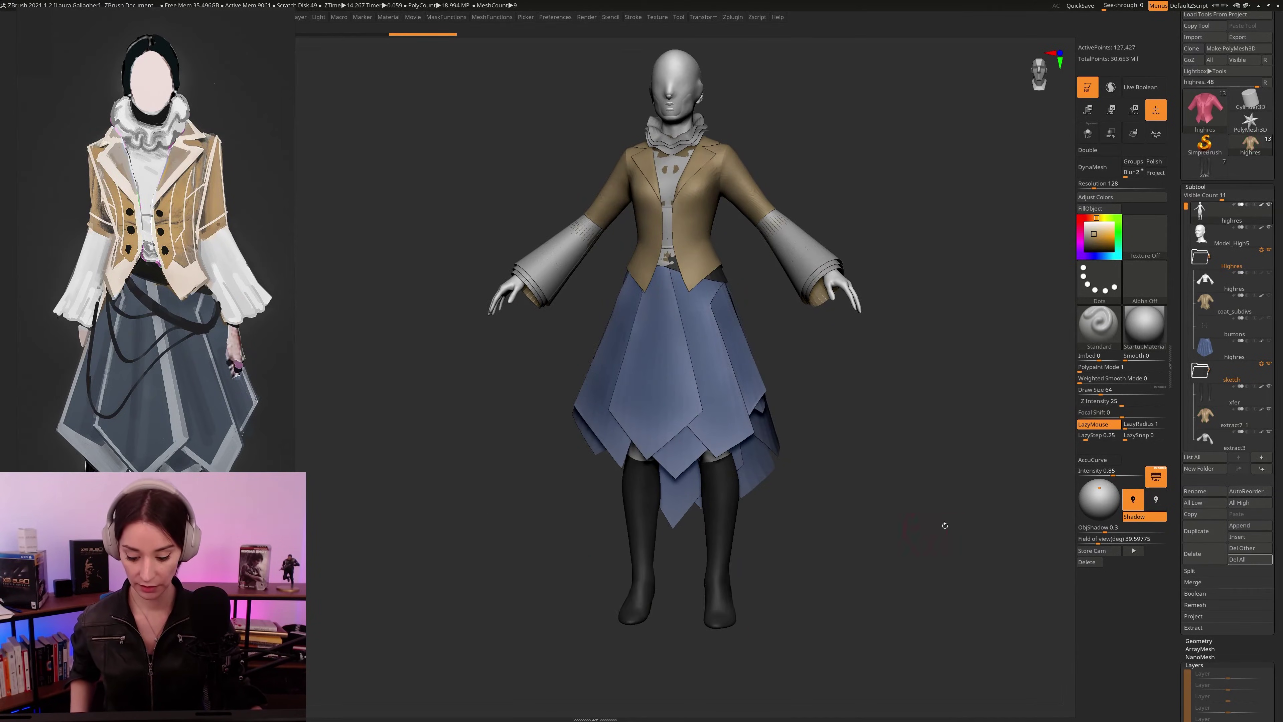
drag(914, 529, 827, 488)
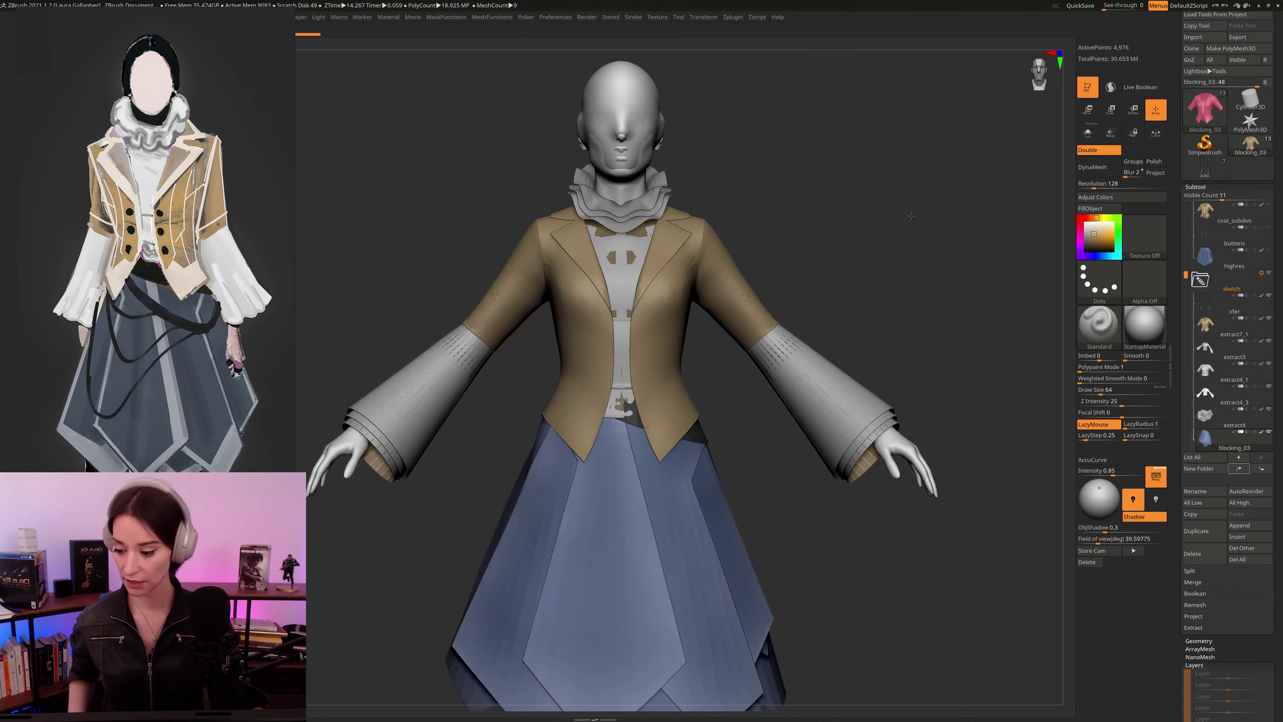
Step: Examine the overall proportions of the full blocked-out outfit against the concept art
key(f)
drag(906, 217, 909, 218)
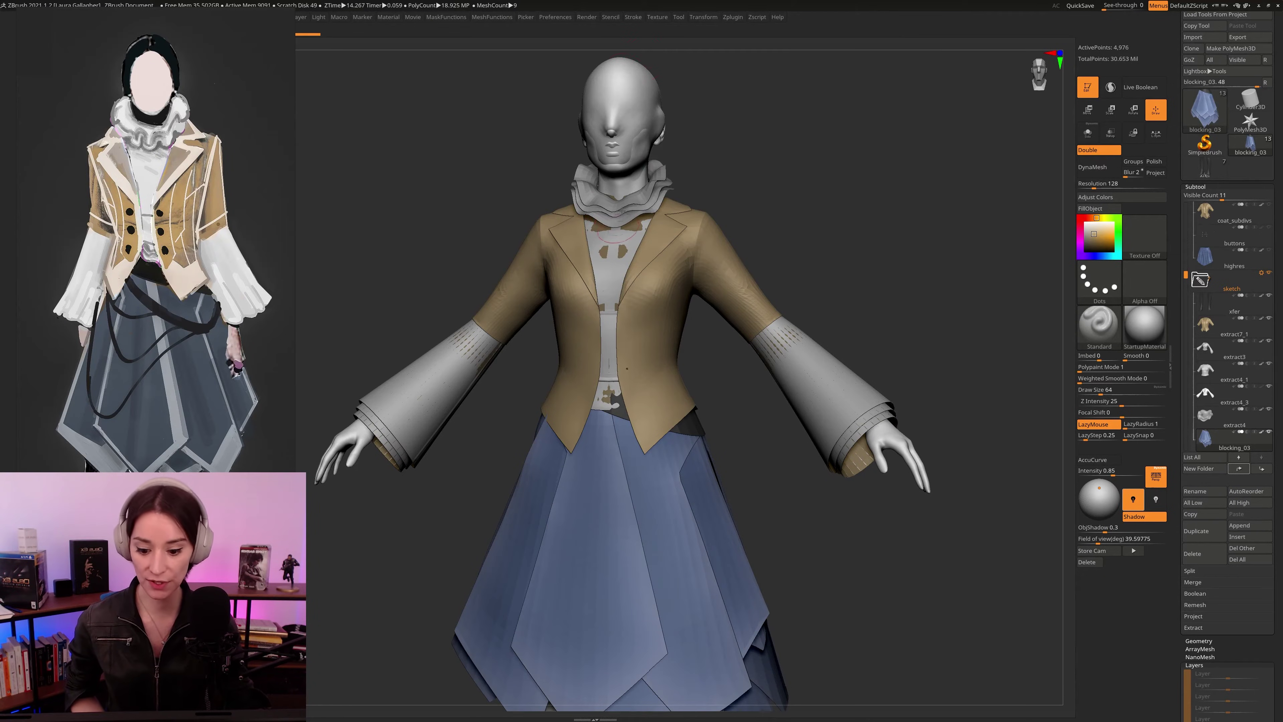
drag(801, 178, 898, 144)
ctrl+click(898, 144)
ctrl+click(898, 144)
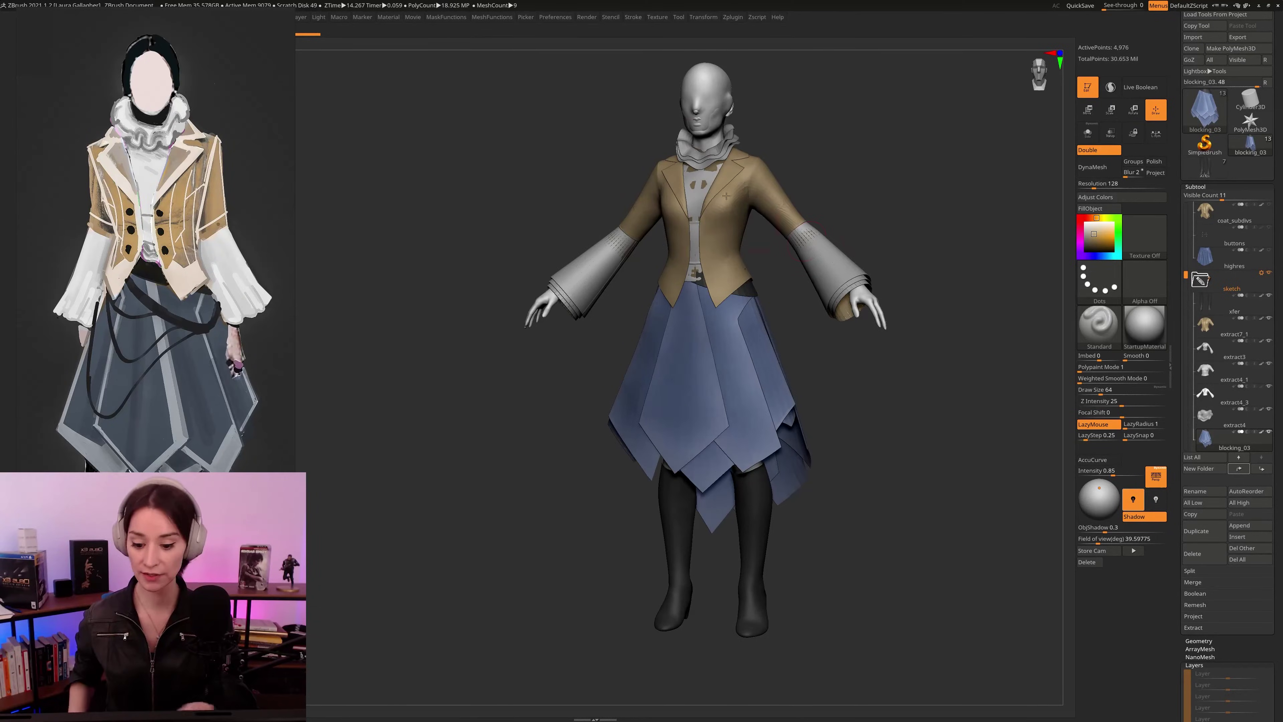
mouse_move(874, 159)
alt+mouse_down()
mouse_move(876, 192)
mouse_move(908, 192)
mouse_move(925, 164)
mouse_move(844, 264)
alt+mouse_up()
key(shift+f)
key(shift+f)
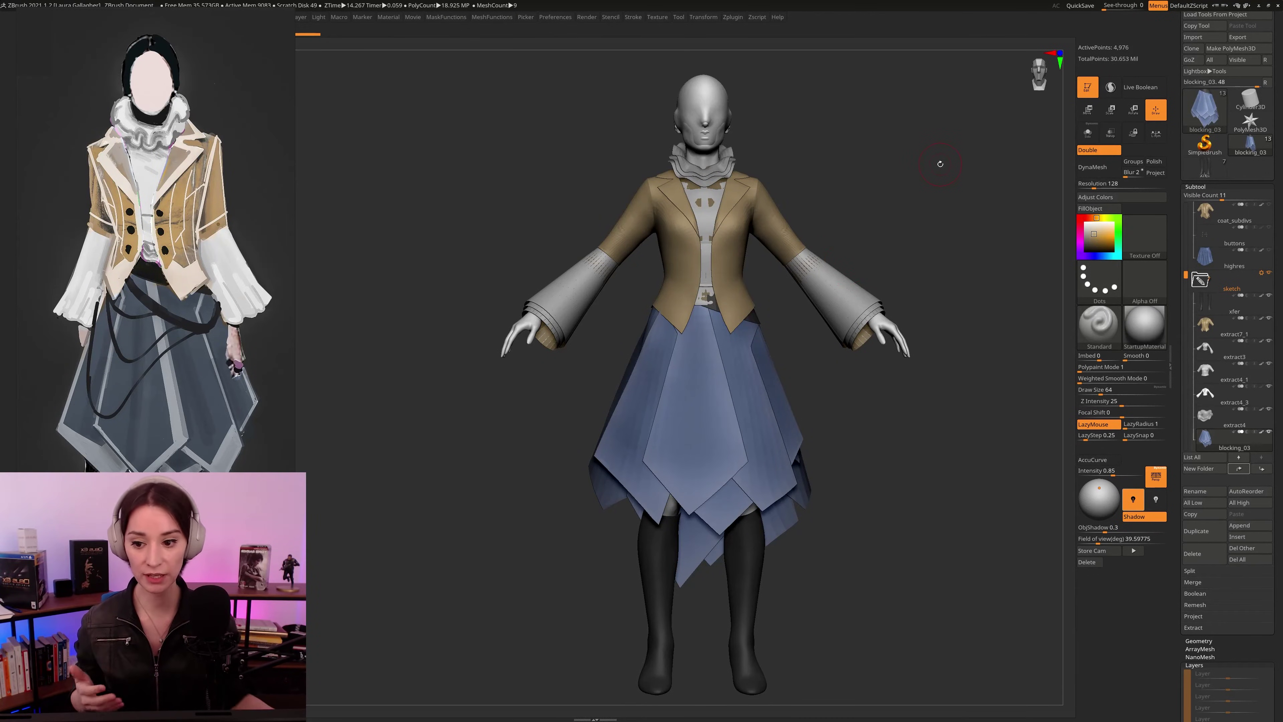
Step: Select the blocked-out jacket and inspect its sleeves, waist and hem from the front and side
alt+click(738, 231)
key(shift+s)
alt+drag(930, 171, 979, 192)
key(shift+s)
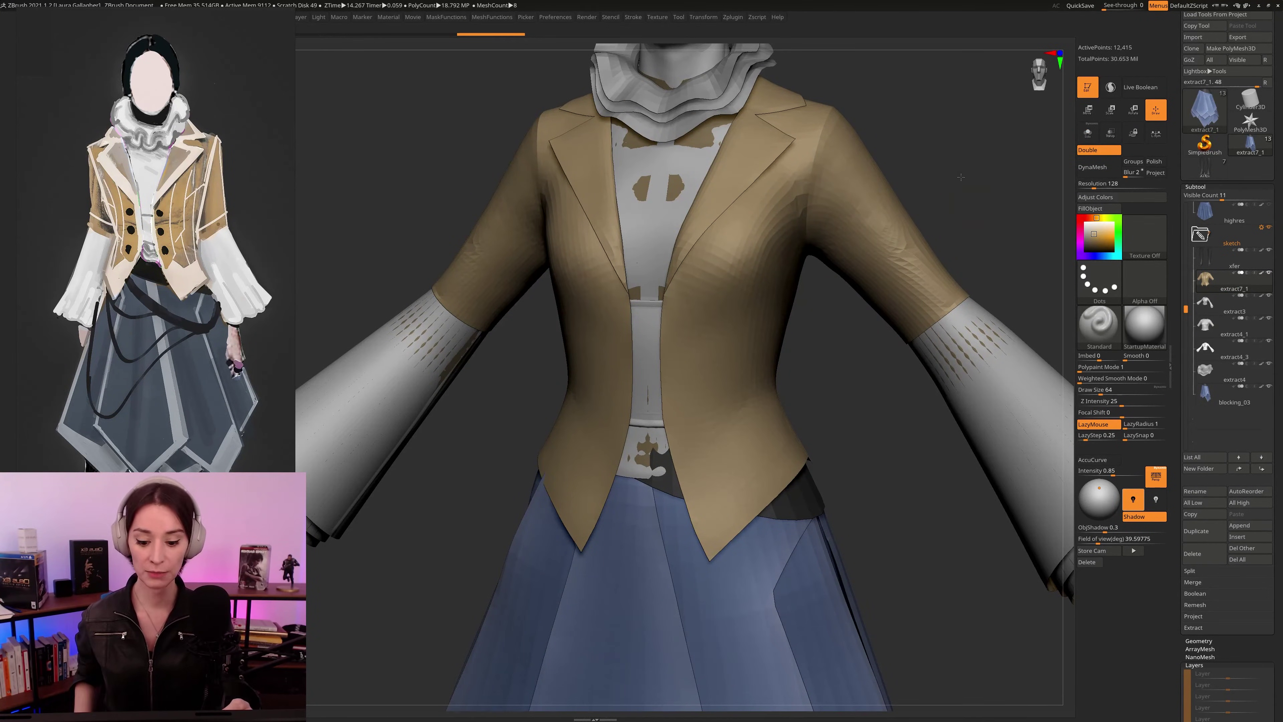
drag(961, 176, 875, 201)
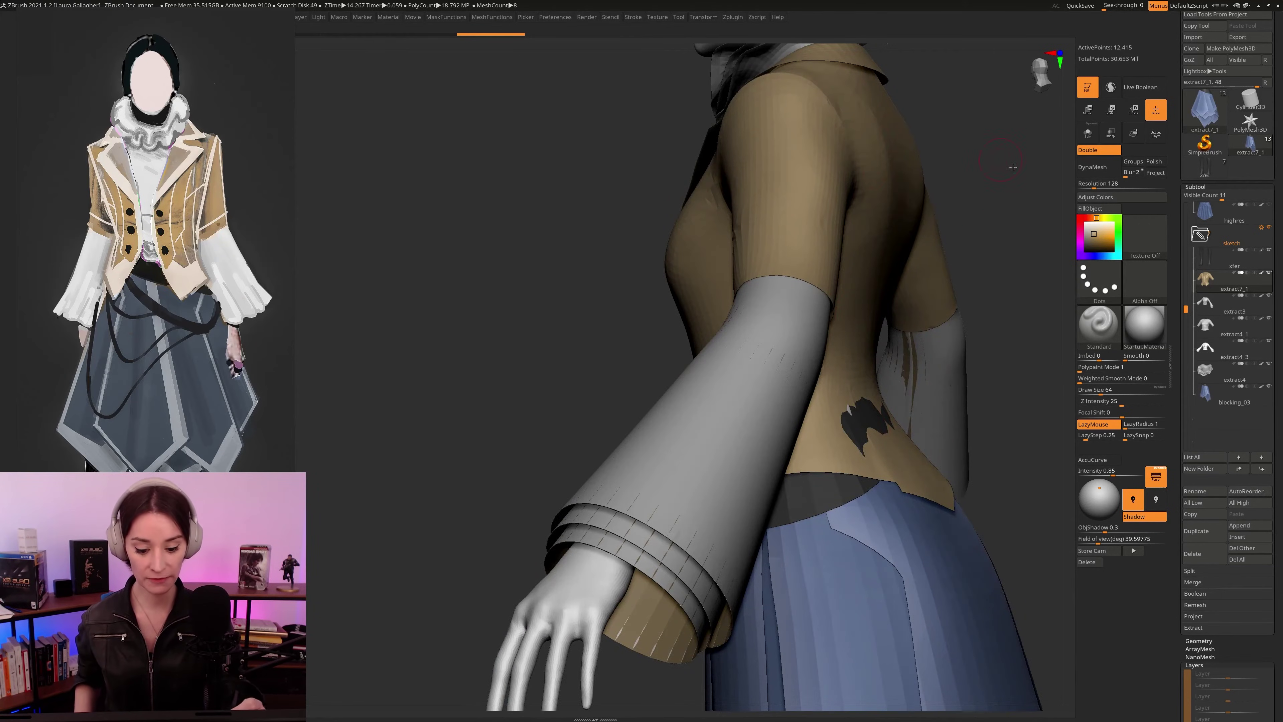
drag(1010, 165, 859, 336)
drag(982, 165, 1002, 158)
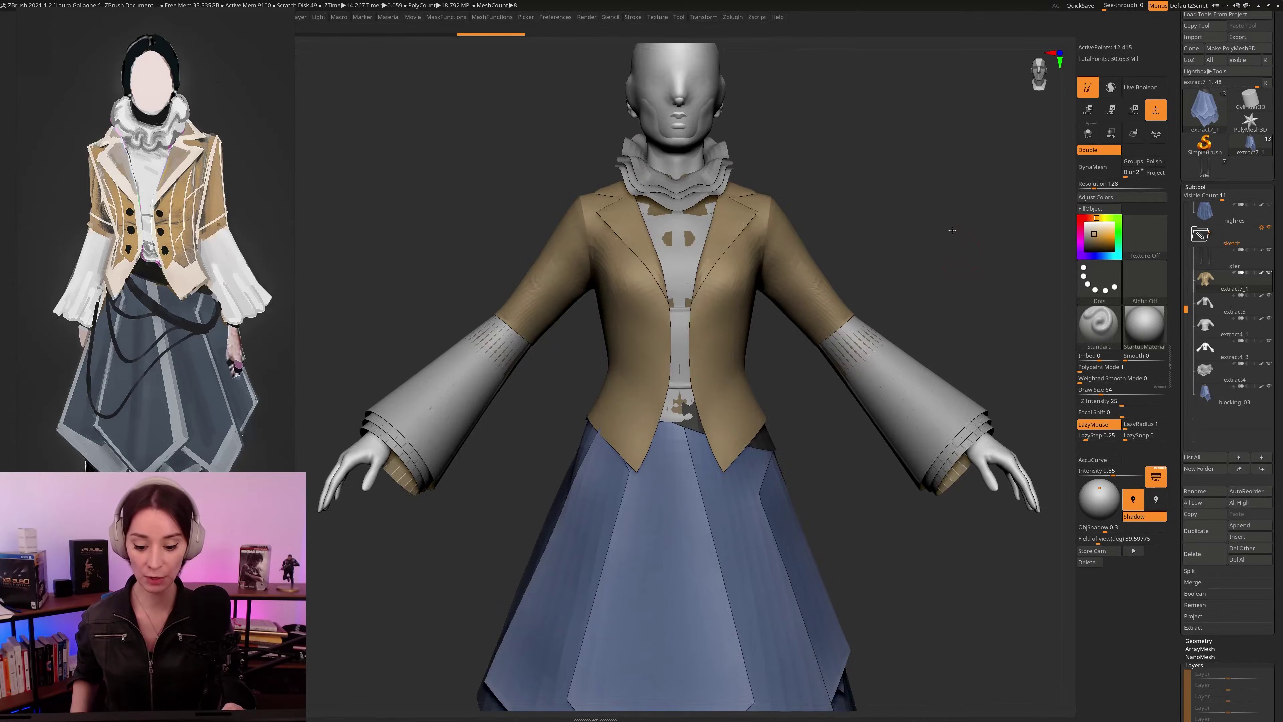
Step: Set the main color to black and turn off polypaint on the clothing subtools
click(1095, 250)
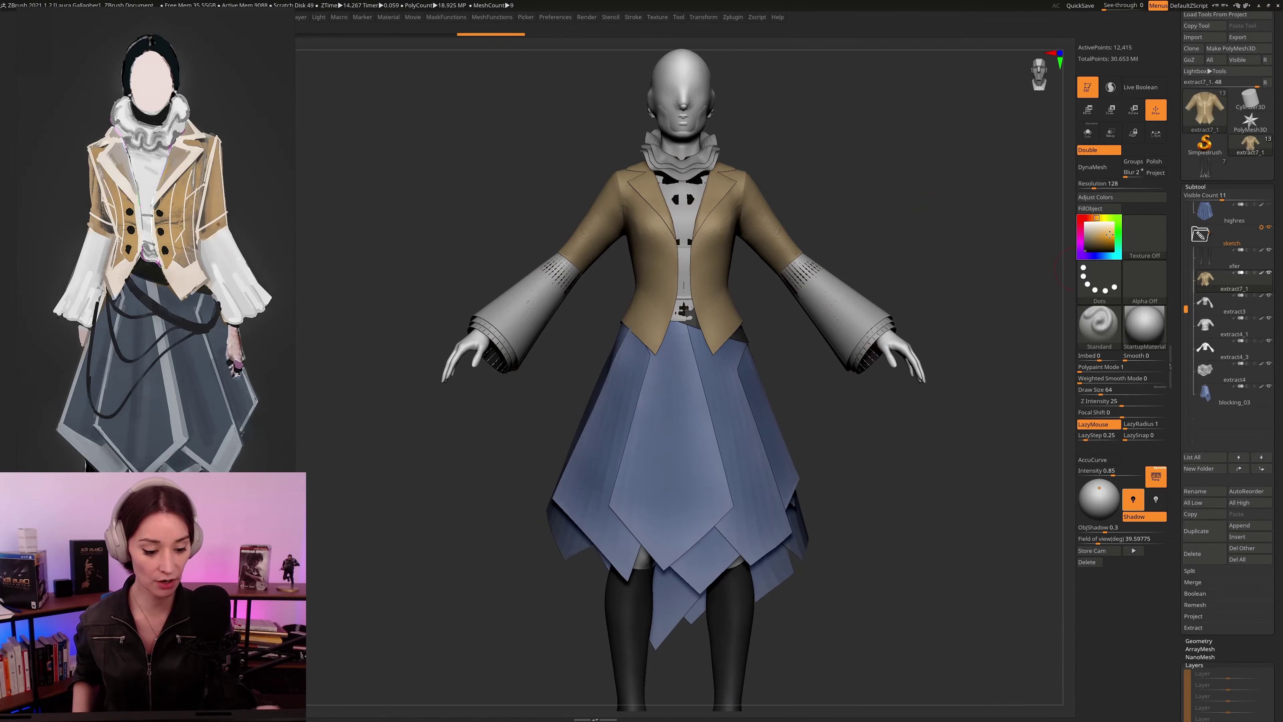
click(1261, 273)
alt+drag(958, 255, 970, 236)
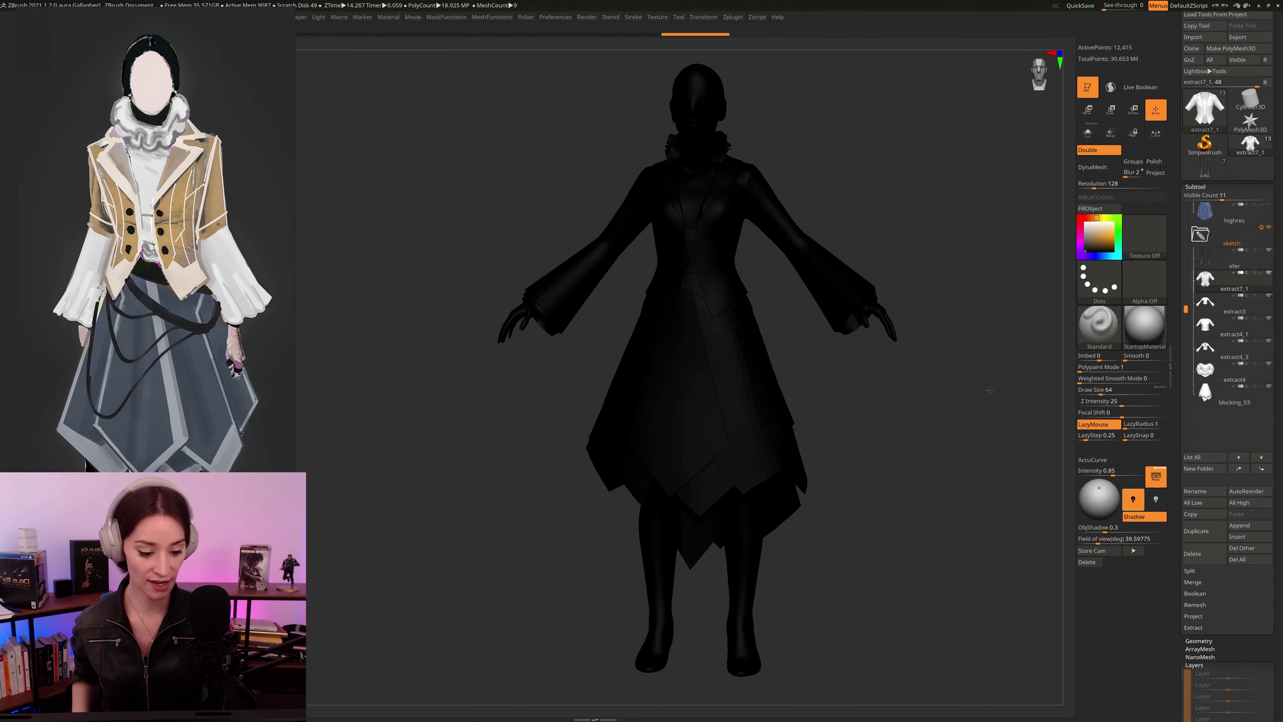
Step: Apply the MatCap Metal03 material and view the whole figure as a black silhouette
click(1148, 332)
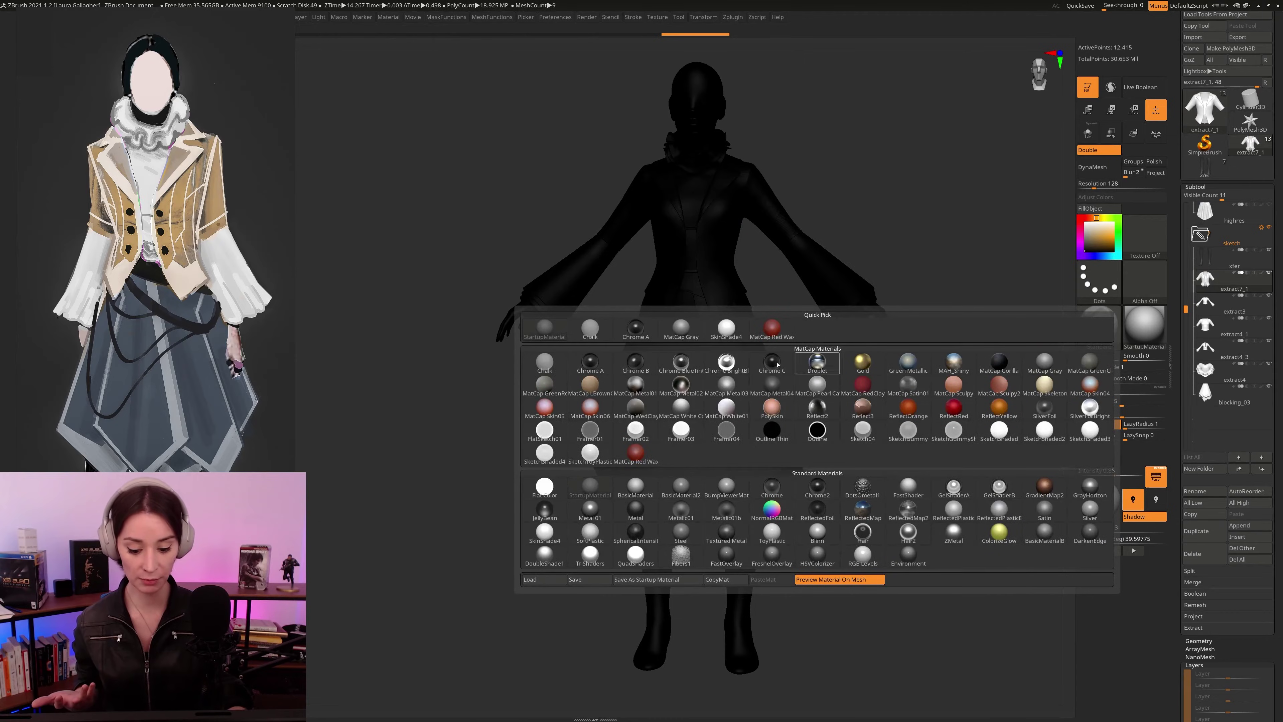
click(726, 384)
alt+drag(989, 336, 992, 322)
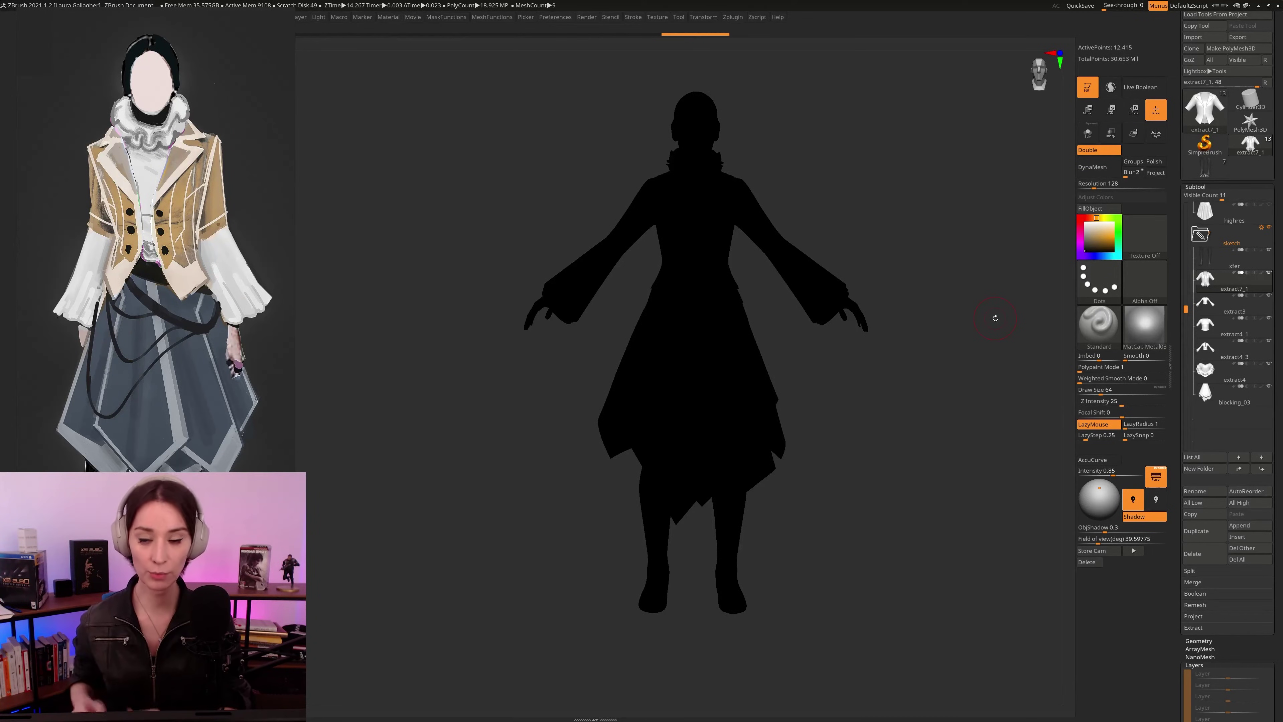
drag(852, 177, 937, 194)
key(shift+f)
key(shift+f)
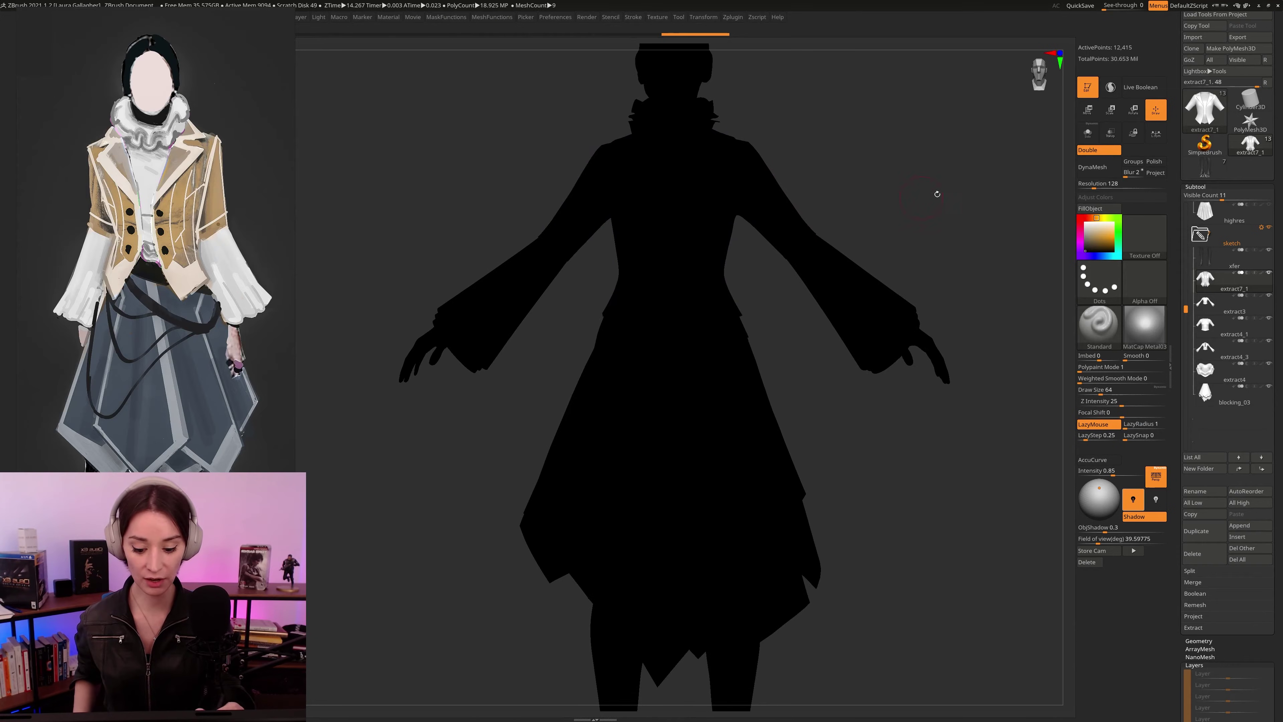
Step: Pull the jacket's sleeve ends and waist hem outward using the Move Topological brush with AccuCurve at draw size 104
key(1)
click(945, 221)
key(2)
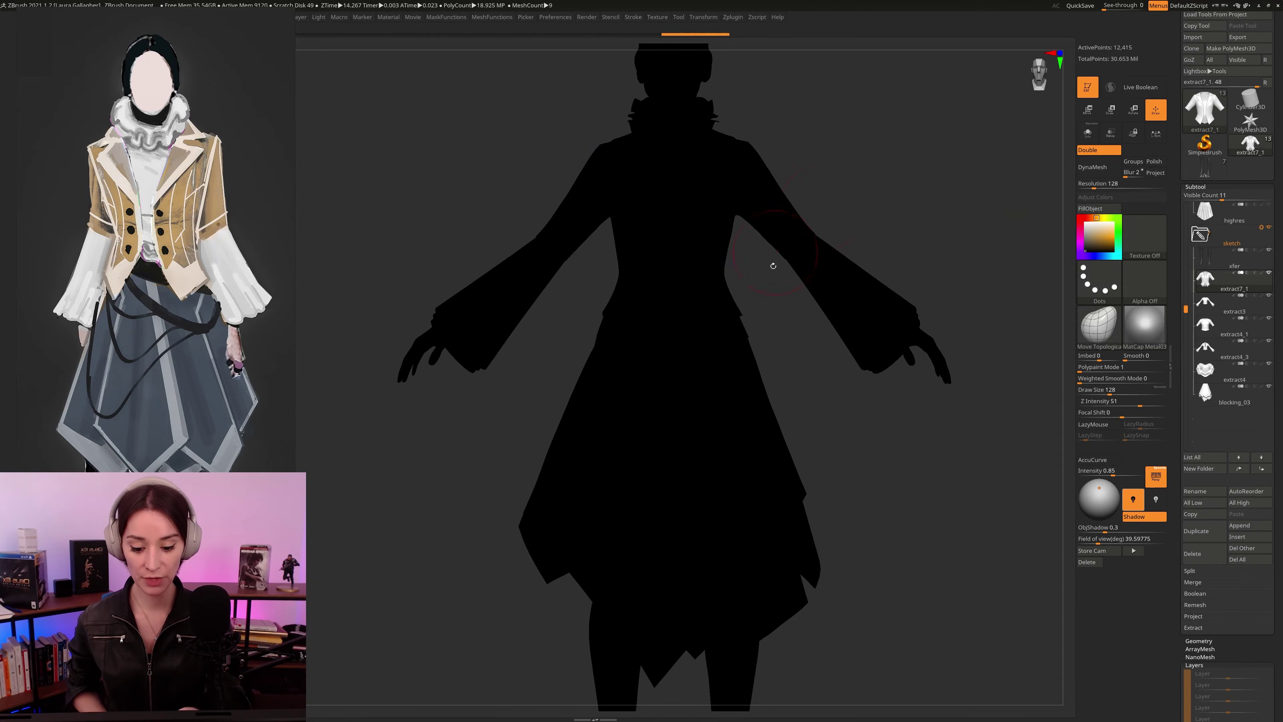
key([)
key([)
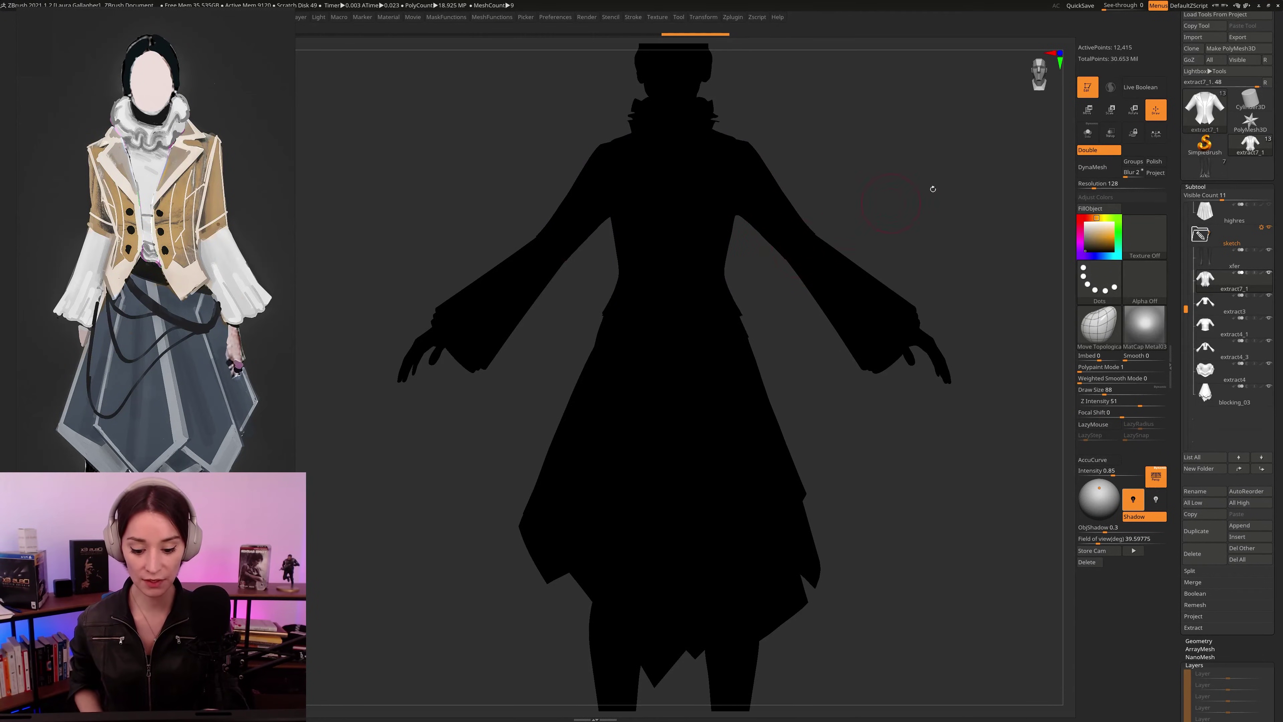
mouse_move(927, 201)
ctrl+right_down()
mouse_move(999, 183)
mouse_move(972, 190)
ctrl+right_up()
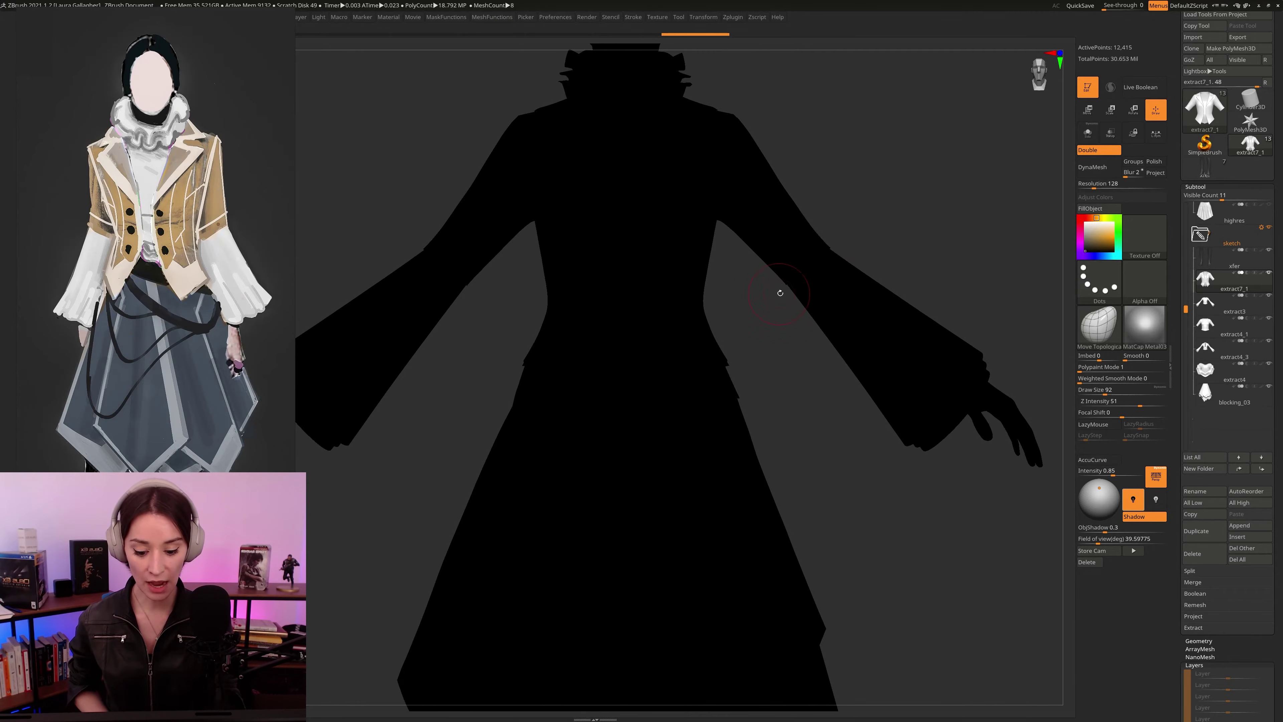
key(])
drag(788, 284, 784, 289)
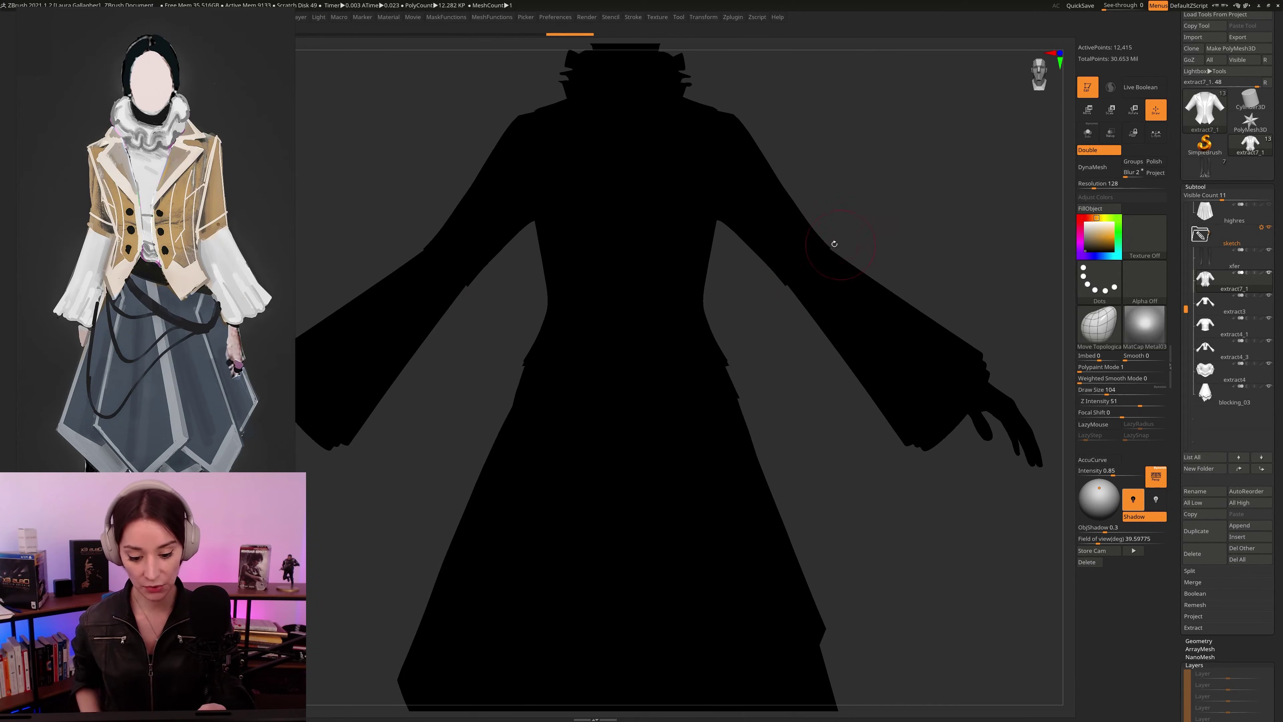
drag(830, 249, 833, 244)
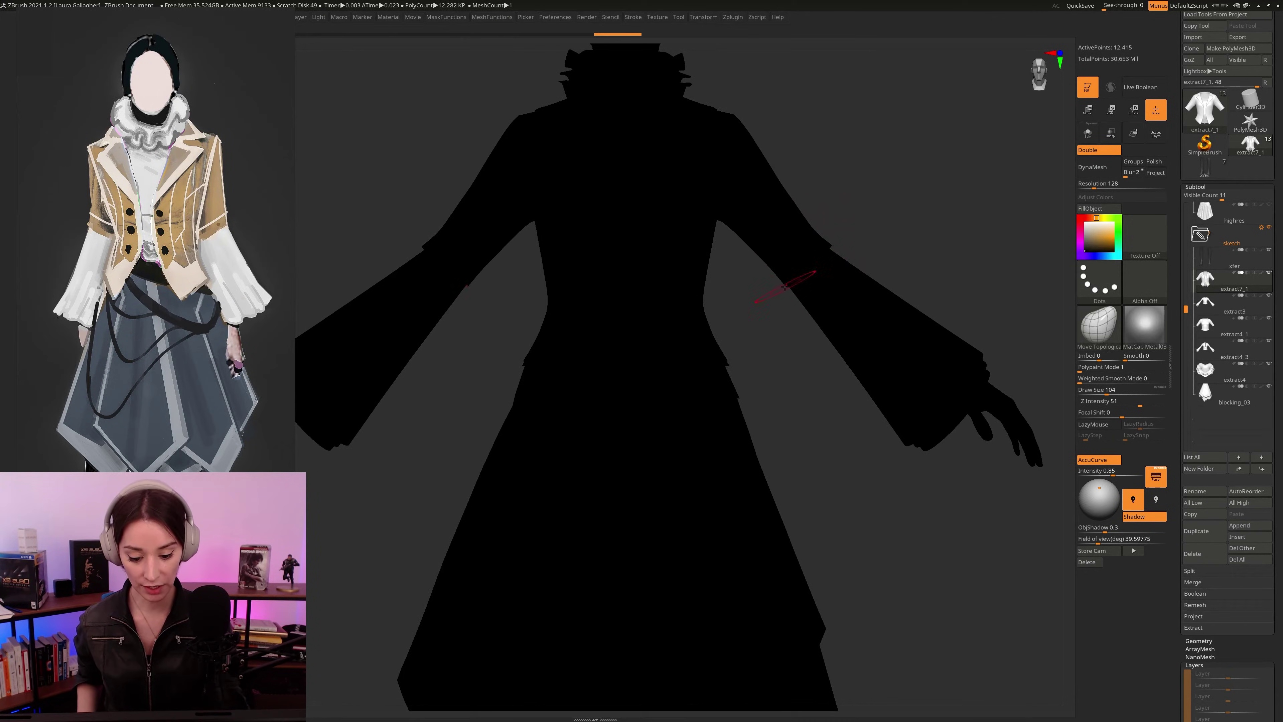
drag(785, 287, 780, 289)
drag(726, 361, 737, 355)
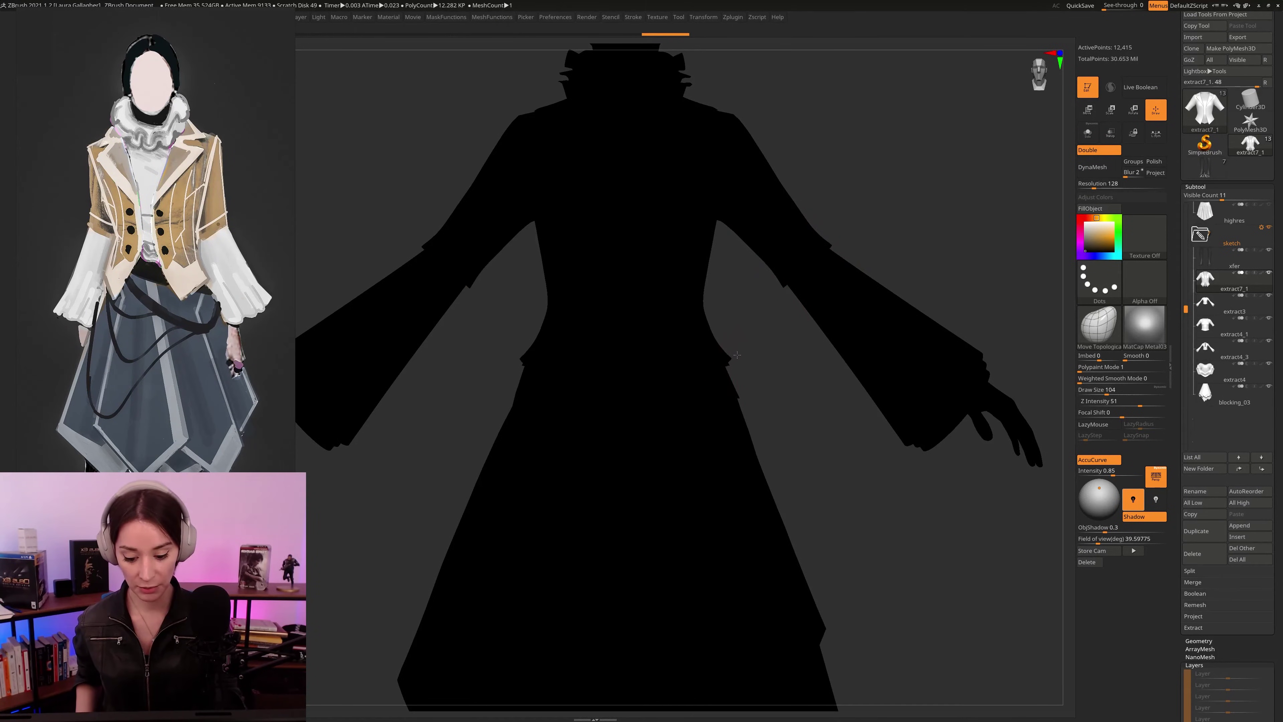
Step: Examine the adjusted jacket silhouette up close and on the full figure against the concept art
alt+drag(978, 254, 1000, 235)
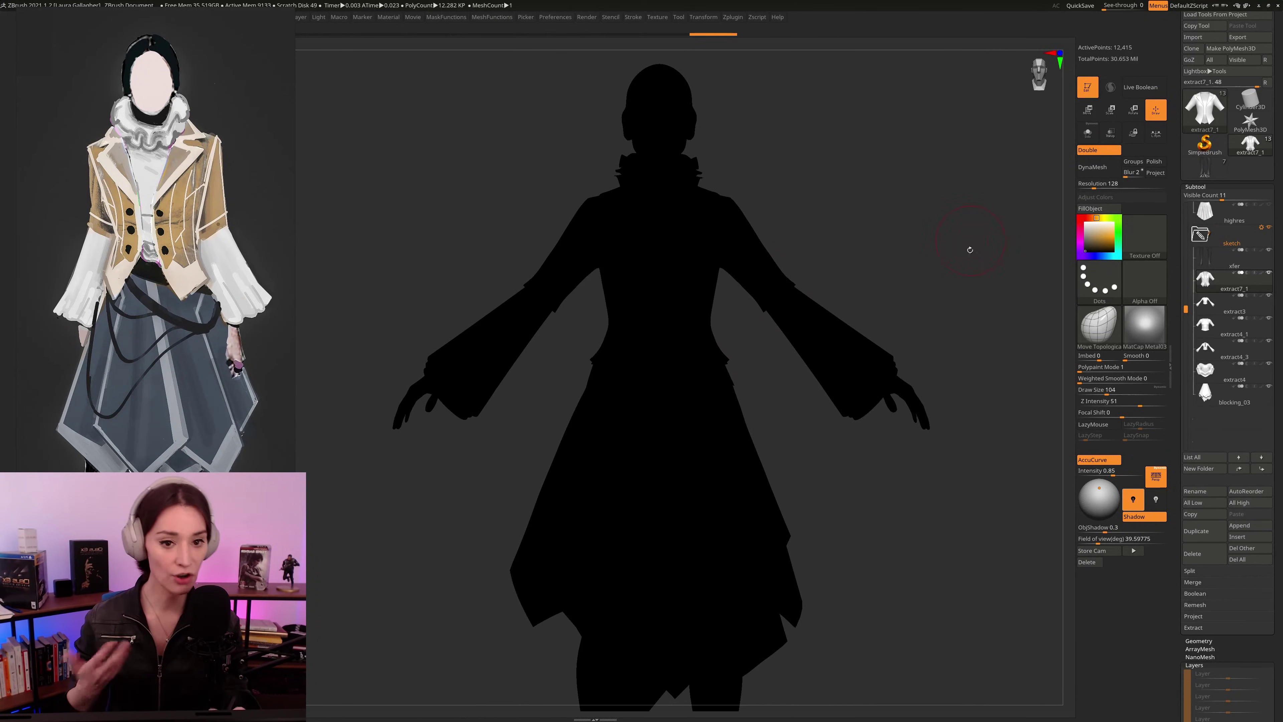
alt+drag(932, 202, 928, 240)
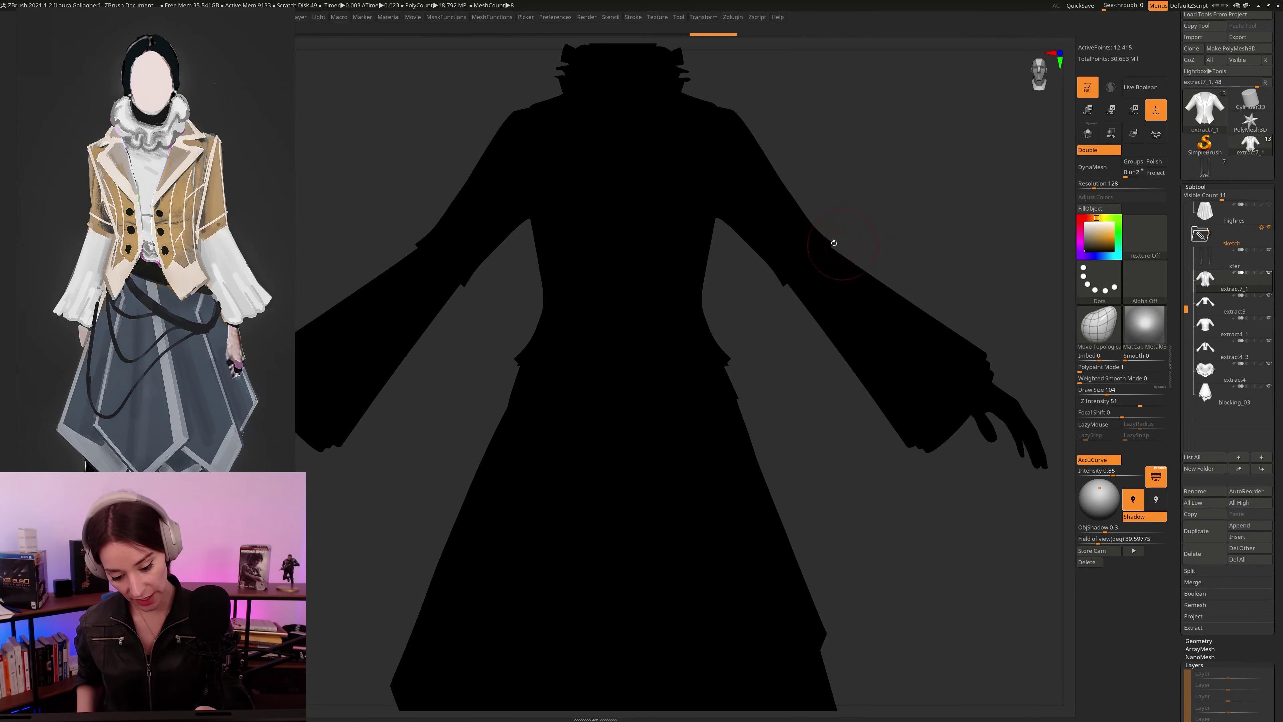
alt+drag(916, 224, 915, 253)
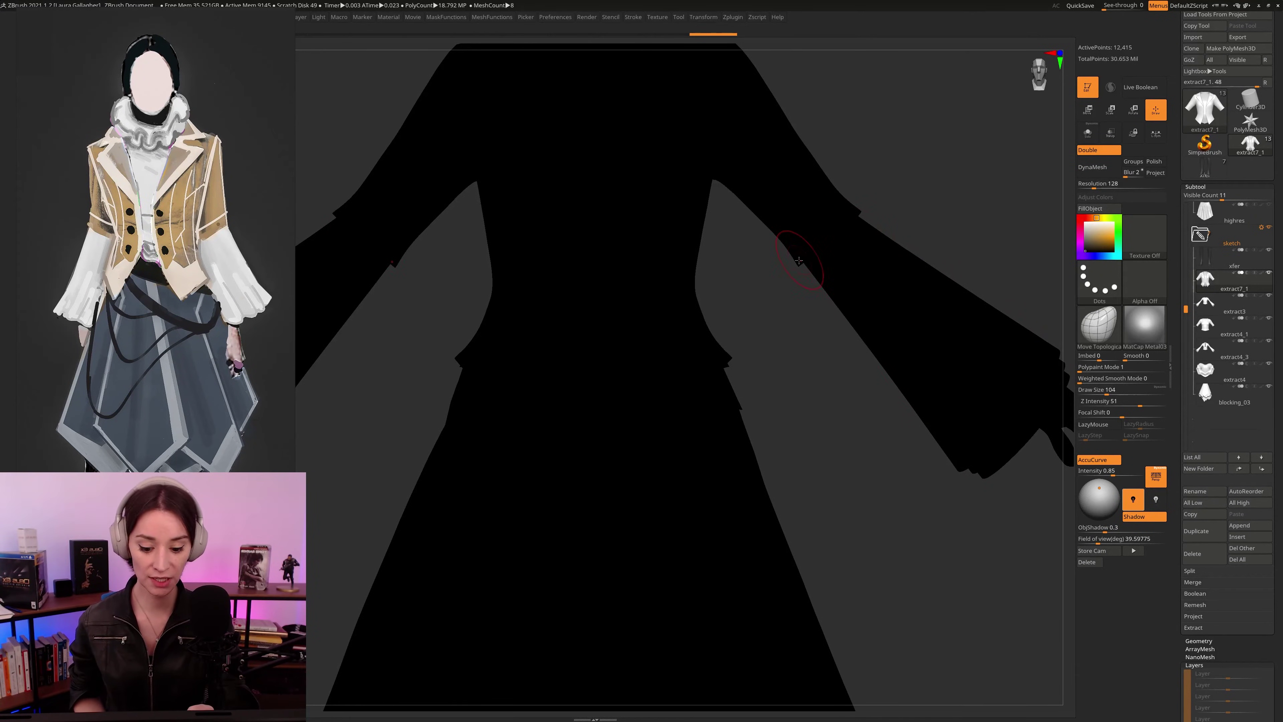
alt+drag(935, 157, 917, 112)
alt+drag(886, 210, 878, 135)
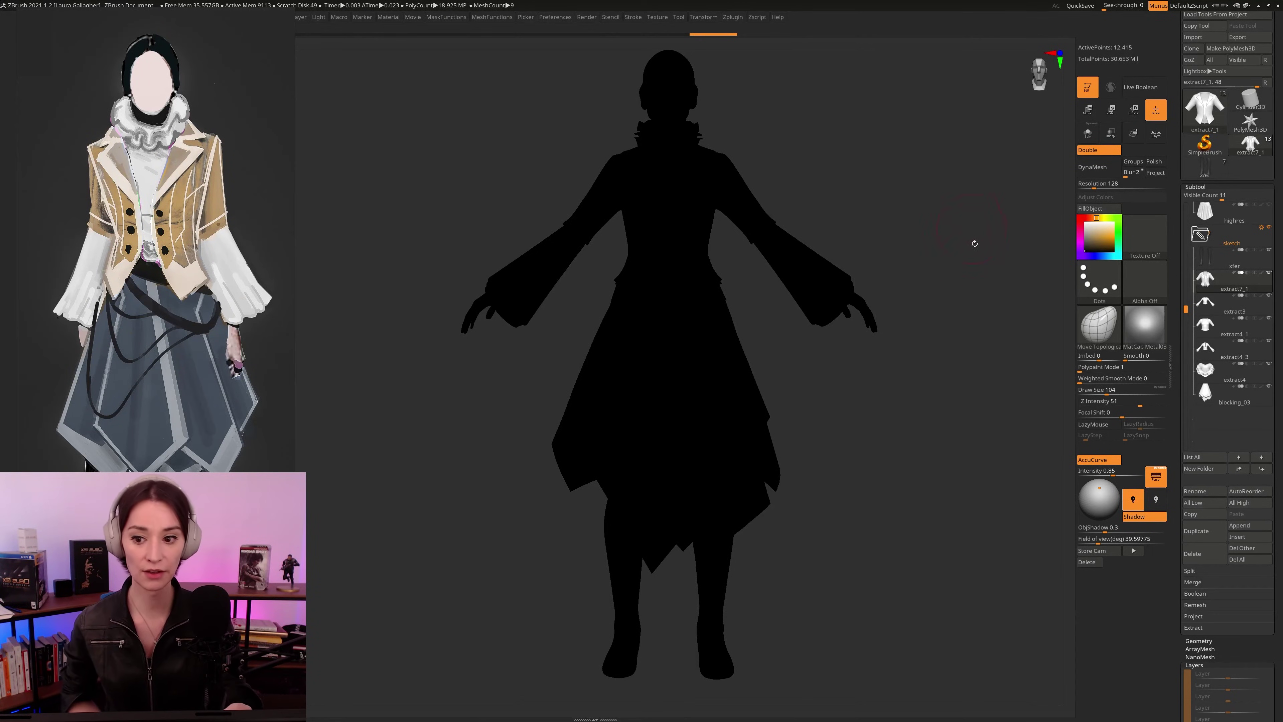
drag(979, 196, 950, 253)
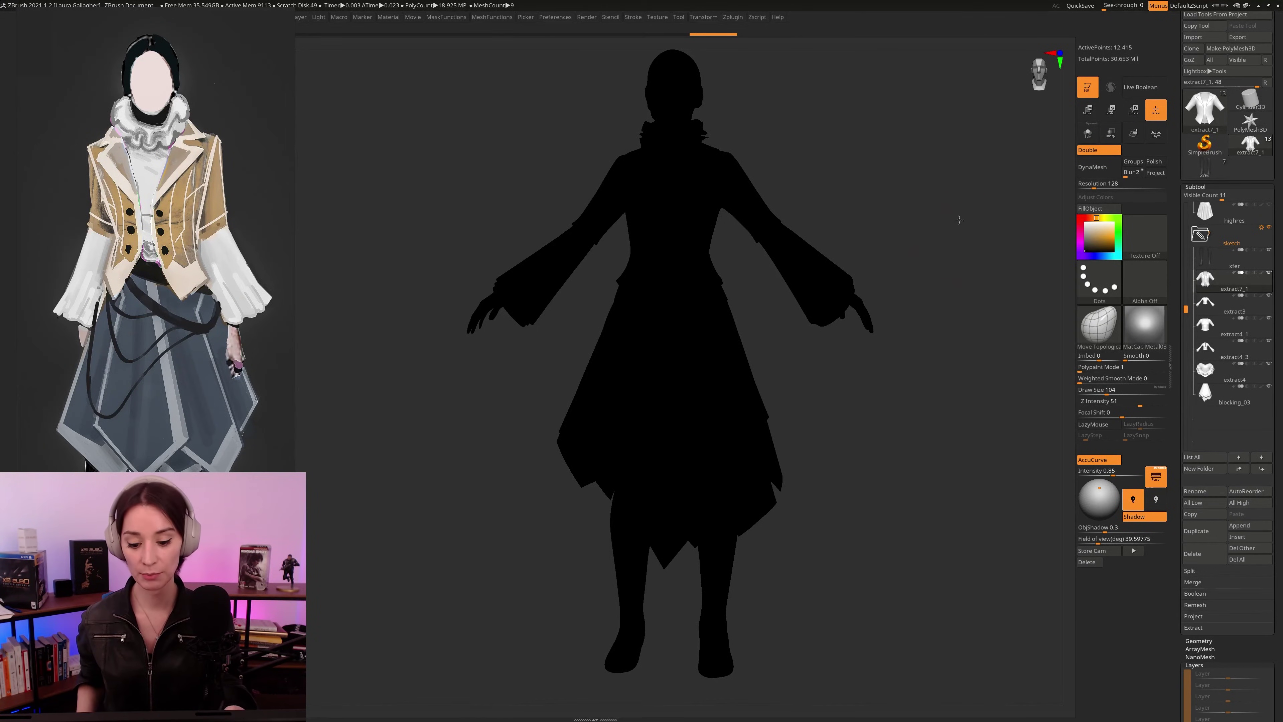
drag(959, 219, 934, 230)
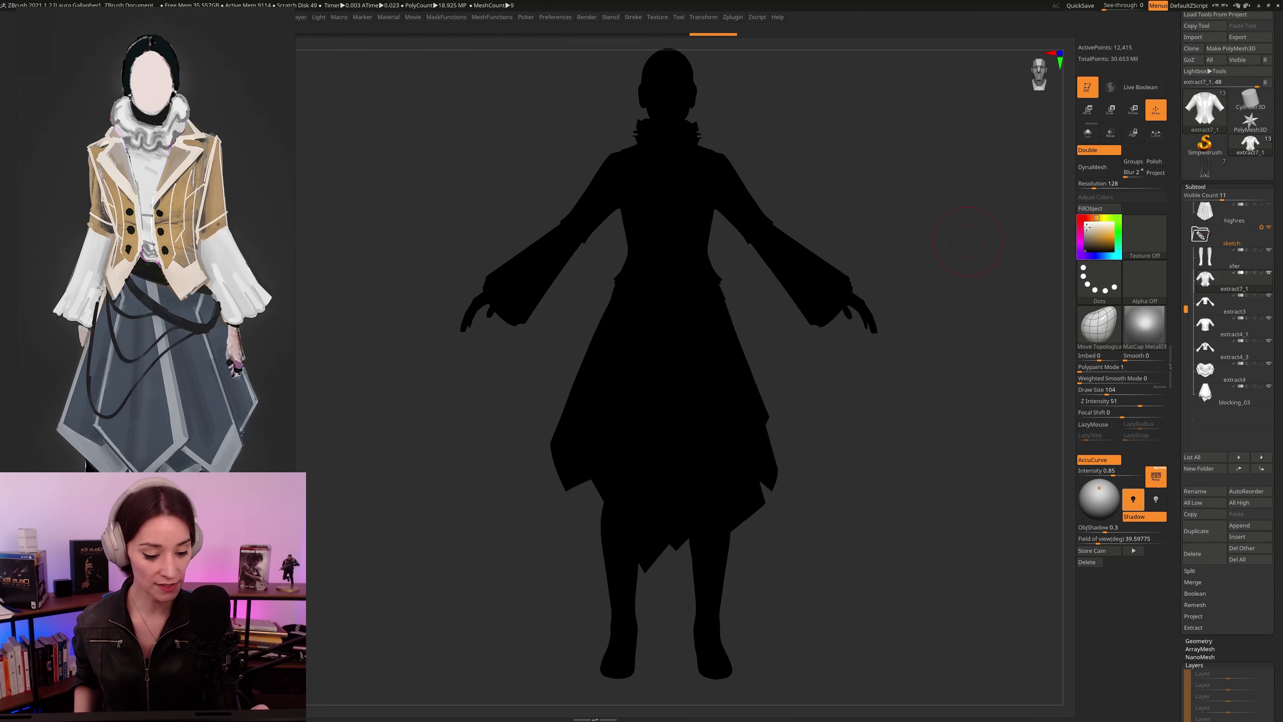
Step: Swap the main color back from black and turn polypaint on for the clothing subtools to view the colored outfit
key(v)
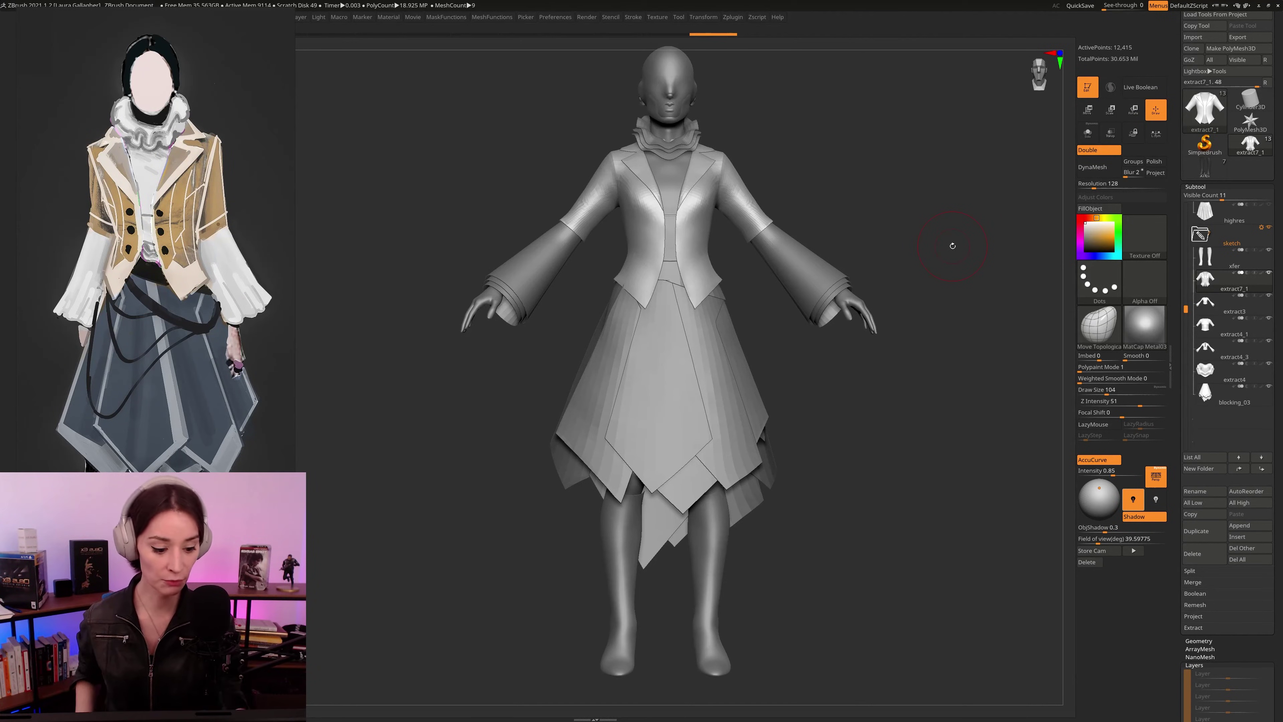
mouse_move(937, 239)
mouse_down()
mouse_move(915, 239)
mouse_move(993, 244)
mouse_up()
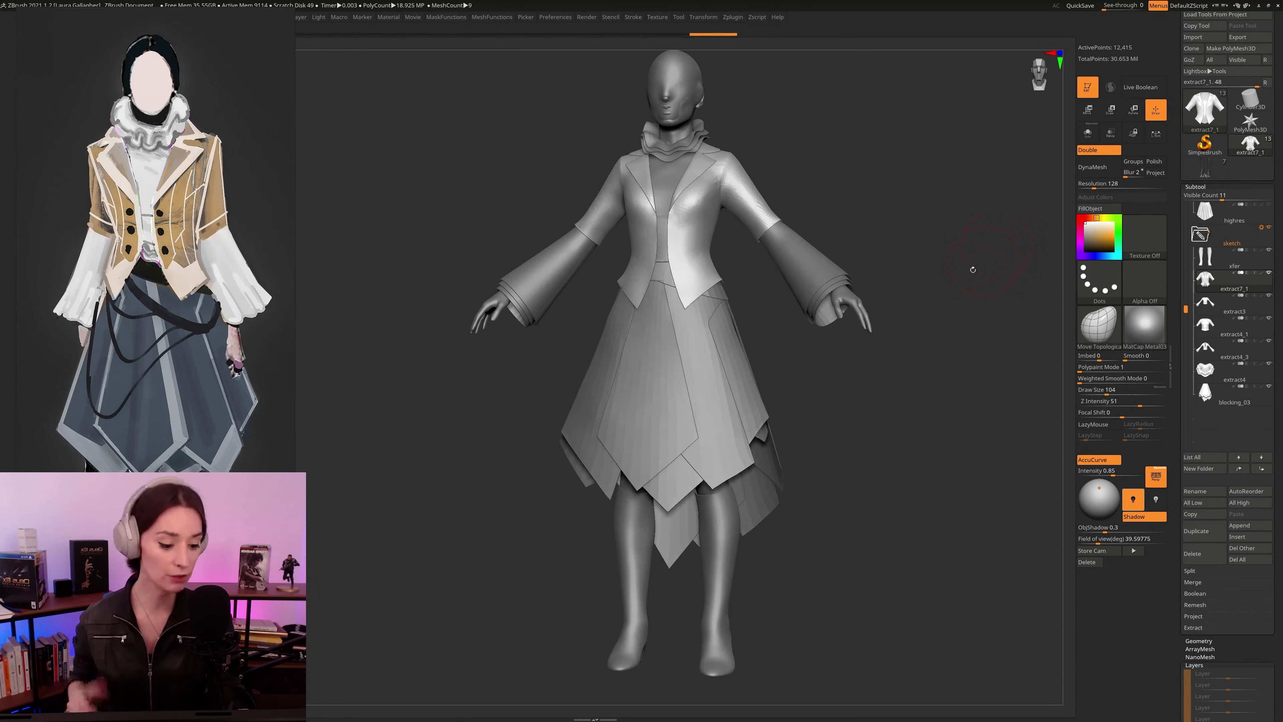
drag(1035, 248, 1053, 260)
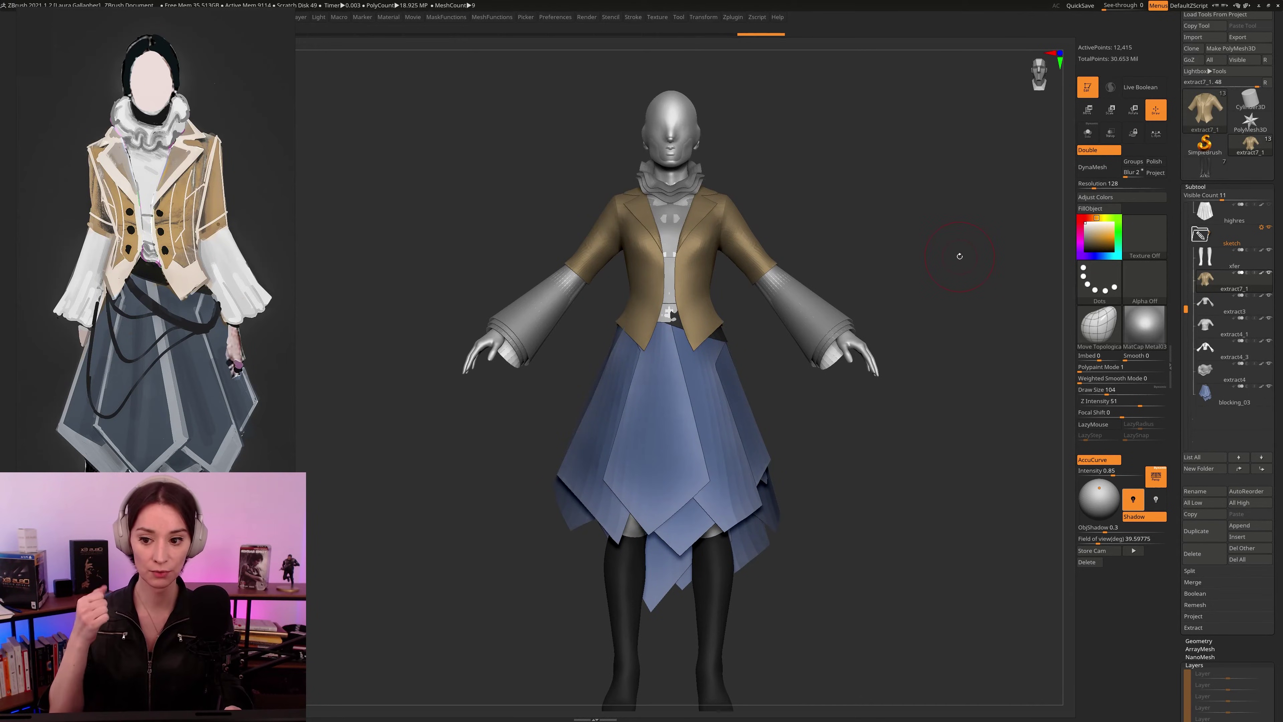
mouse_move(959, 256)
mouse_down()
mouse_move(950, 262)
mouse_move(965, 251)
mouse_up()
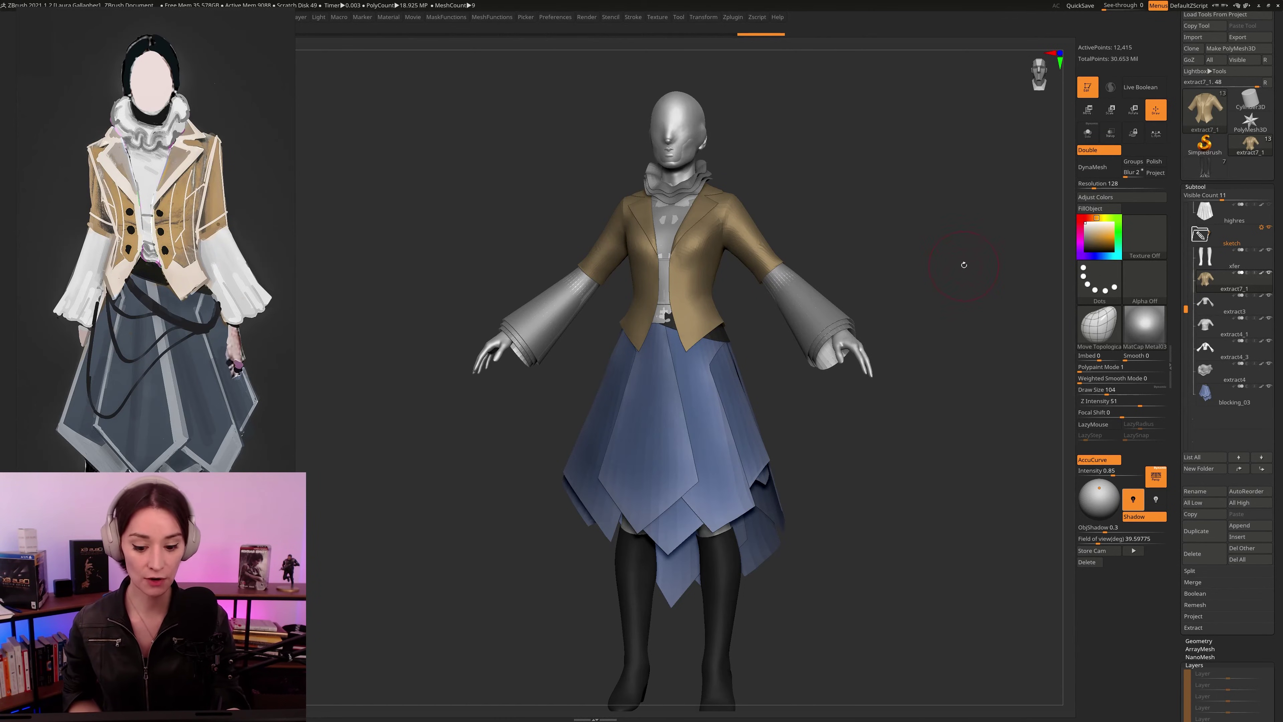
drag(963, 265, 883, 250)
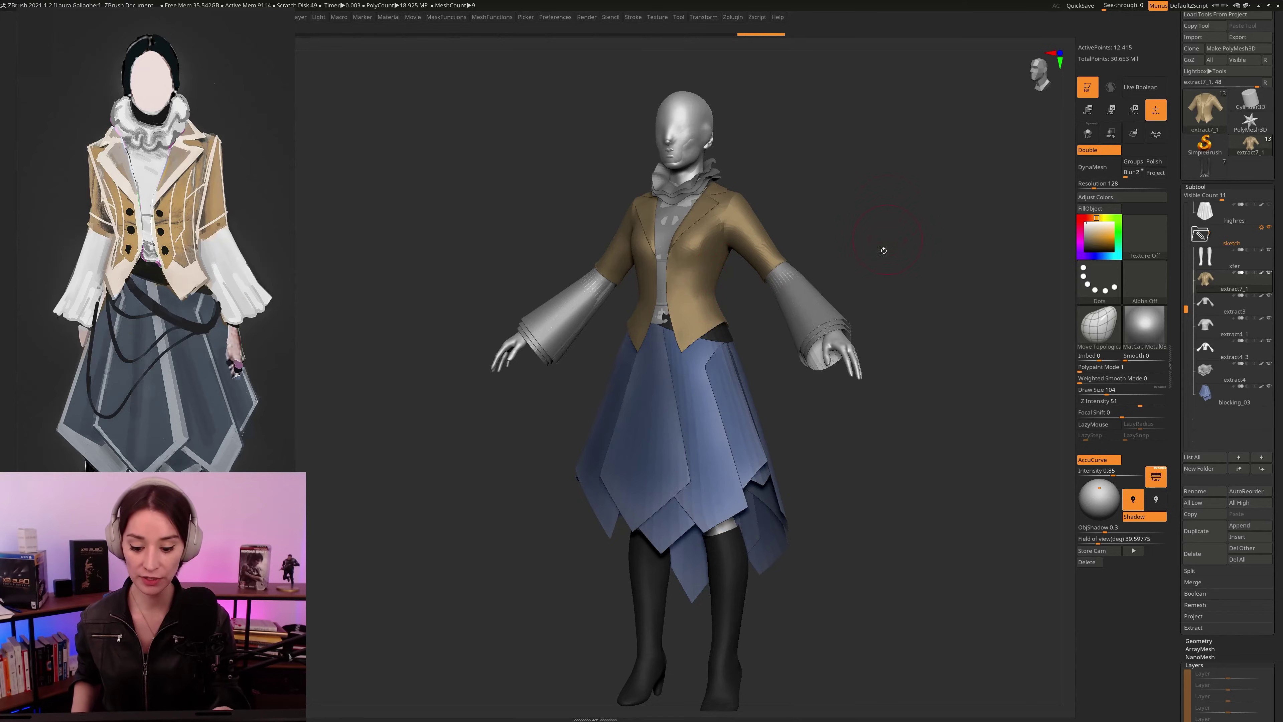
Step: Examine the jacket's polygroups and wireframe against its plain polypainted surface on the figure
key(shift+s)
key(shift+f)
drag(908, 231, 937, 218)
key(shift+f)
key(shift+s)
key(shift+f)
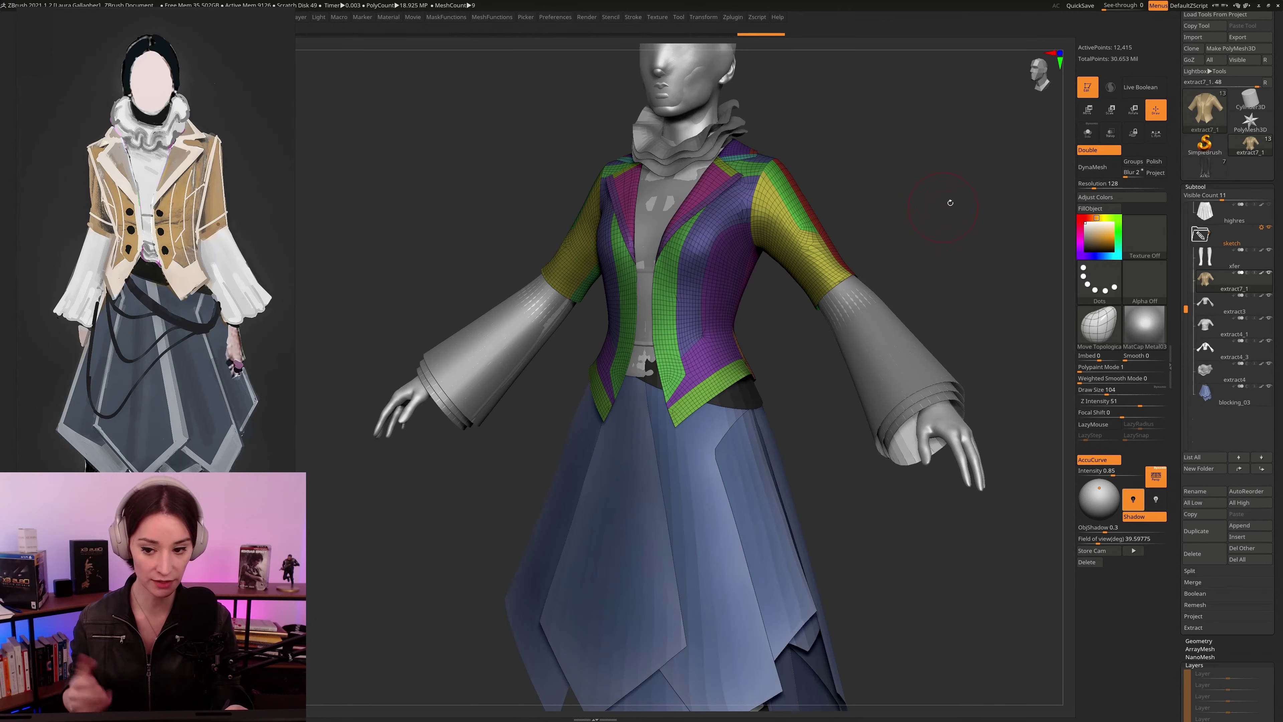
drag(961, 235, 997, 241)
key(shift+f)
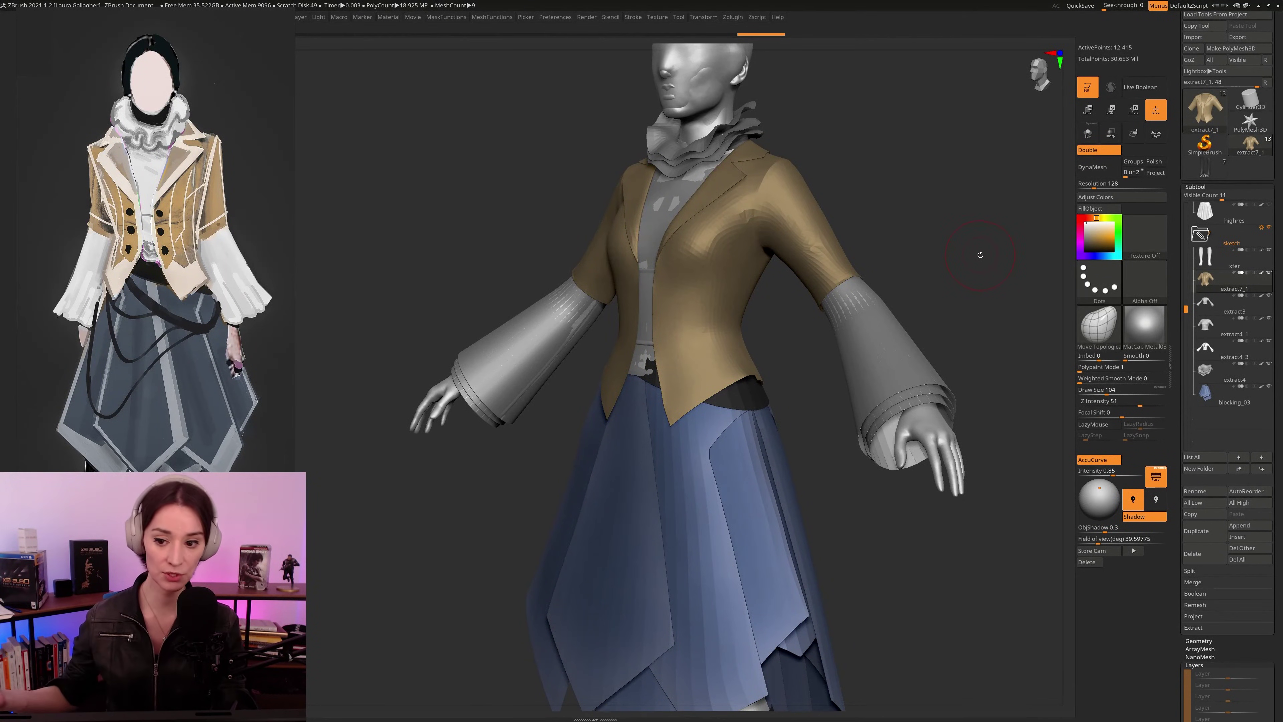
Step: Select the jacket subtool extract7_1 and isolate it with its polygroup wireframe displayed
drag(968, 244, 976, 264)
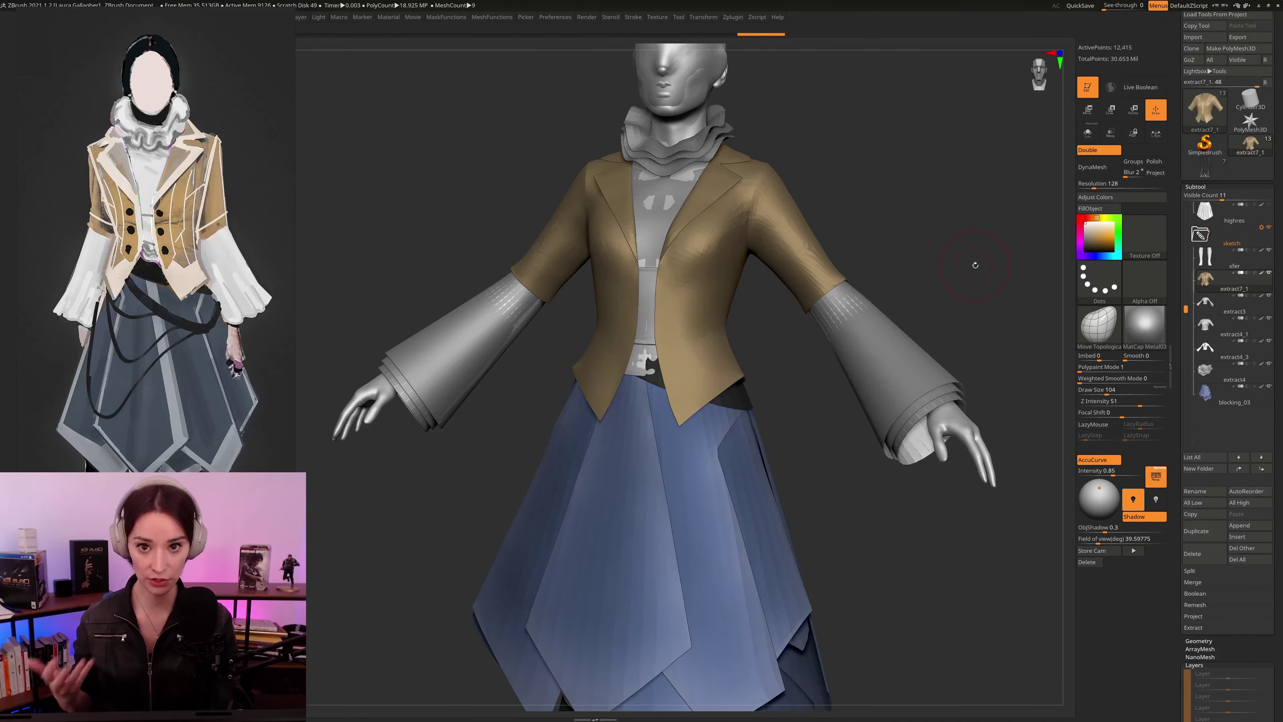
drag(981, 270, 977, 282)
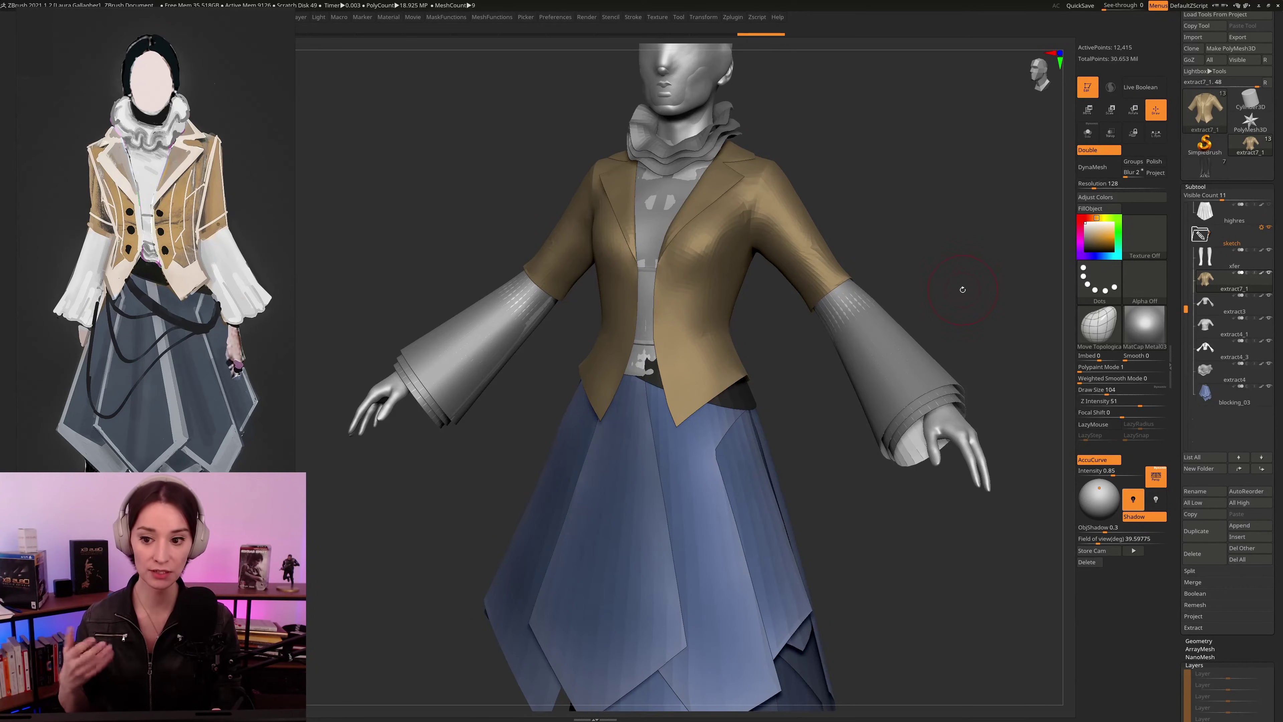
alt+click(677, 439)
alt+click(676, 299)
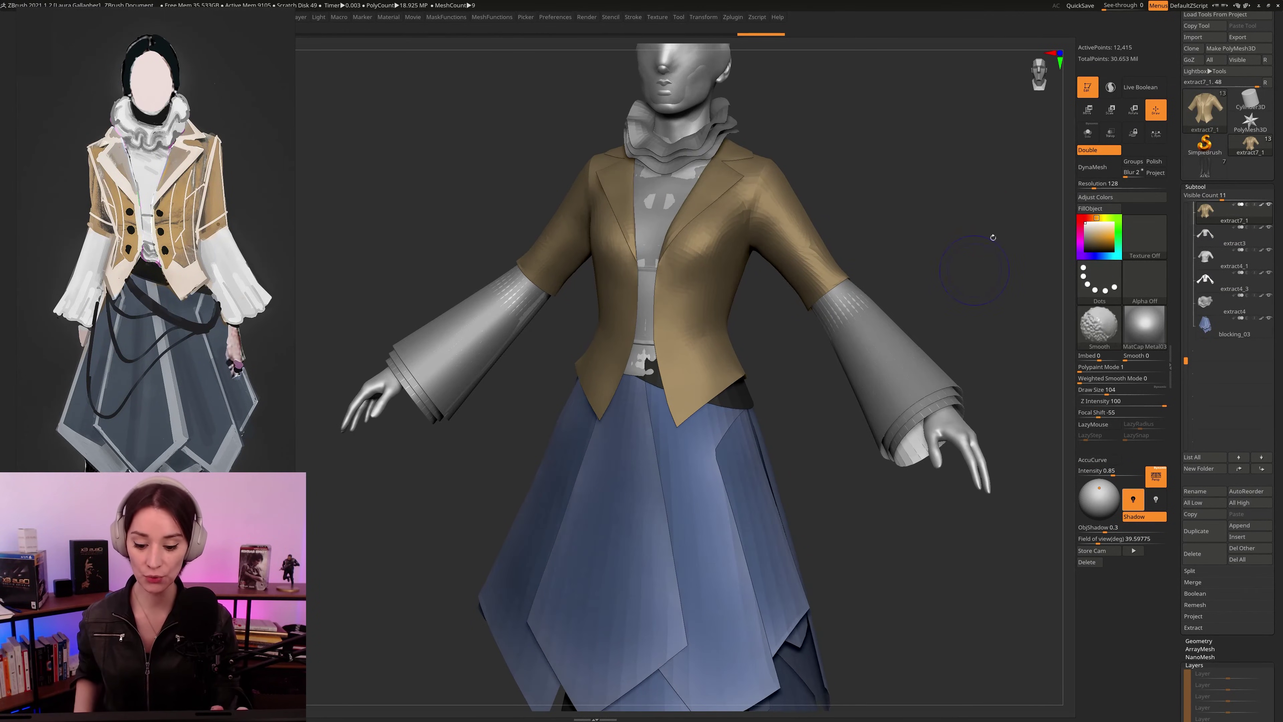
key(shift+f)
key(shift+s)
mouse_move(974, 252)
alt+mouse_down()
mouse_move(965, 275)
mouse_move(713, 363)
alt+mouse_up()
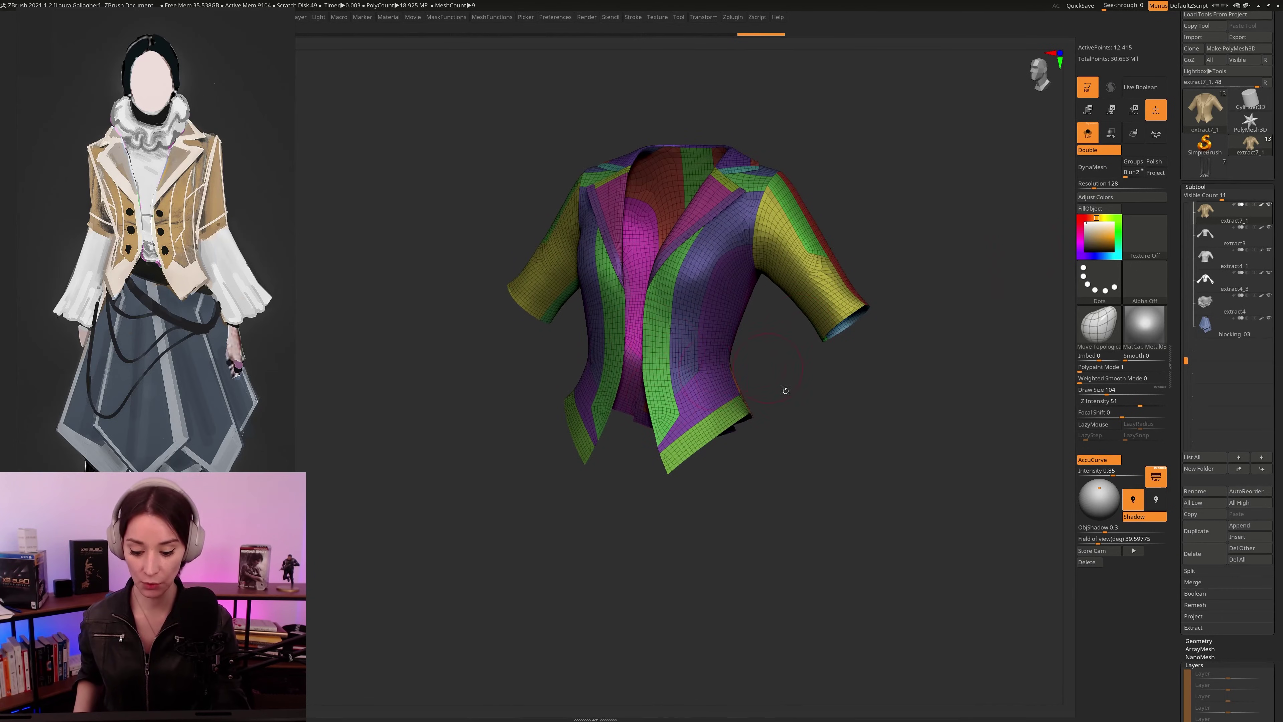
alt+drag(785, 390, 789, 444)
drag(942, 446, 930, 346)
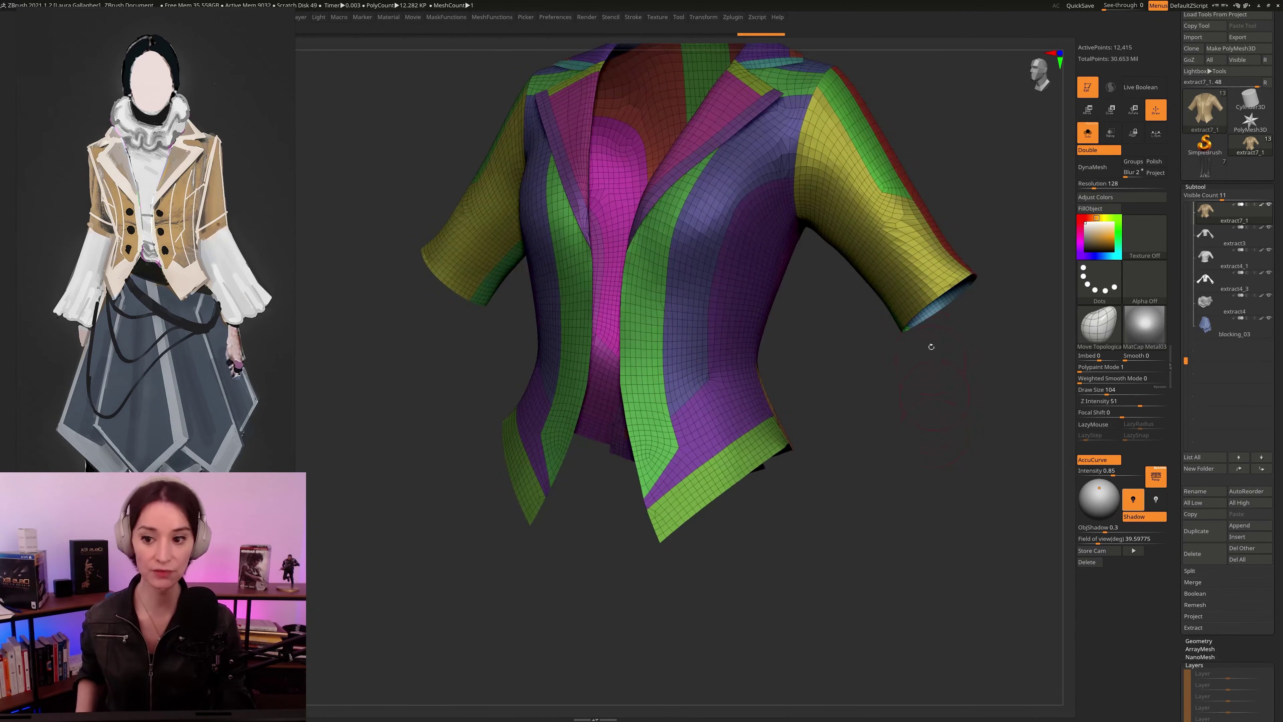
mouse_move(979, 96)
mouse_down()
mouse_move(972, 125)
mouse_move(956, 127)
mouse_move(1013, 197)
mouse_up()
Step: Isolate the jacket's front panel polygroups one at a time and show the whole jacket again
ctrl+shift+click(689, 312)
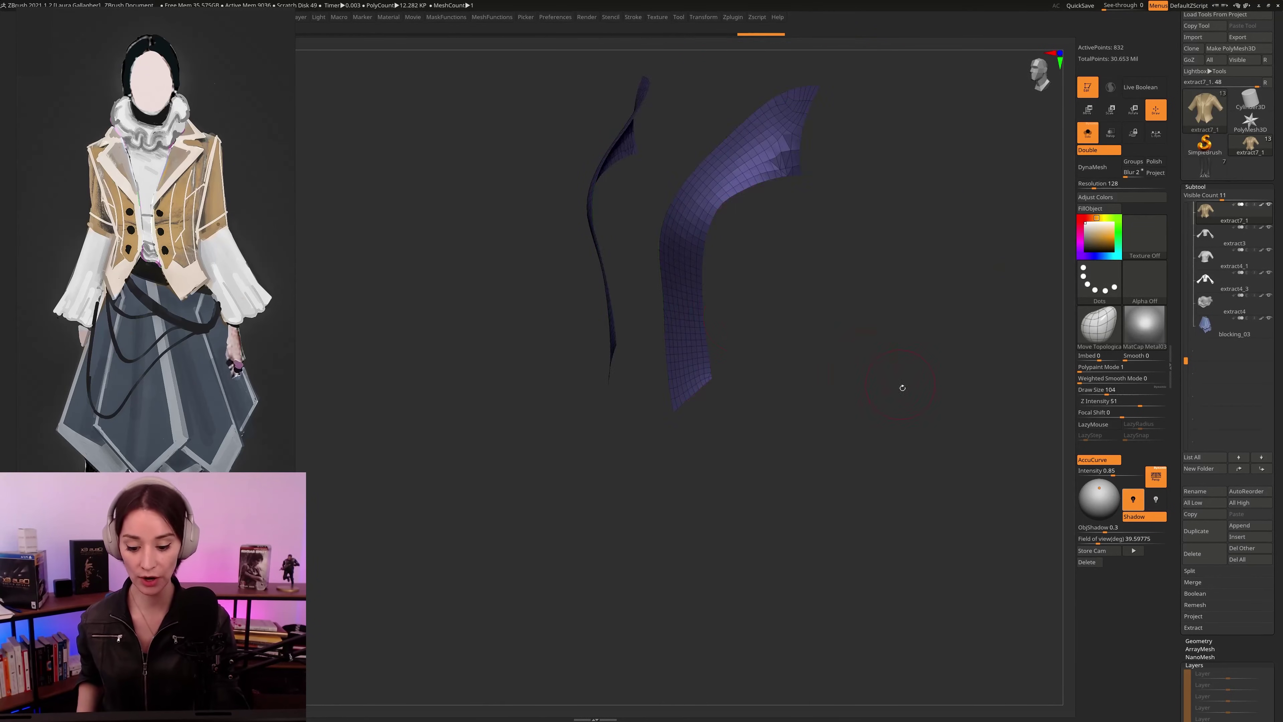
mouse_move(902, 387)
mouse_down()
mouse_move(888, 393)
mouse_move(919, 427)
mouse_up()
ctrl+shift+click(886, 393)
ctrl+shift+click(755, 346)
ctrl+shift+click(898, 395)
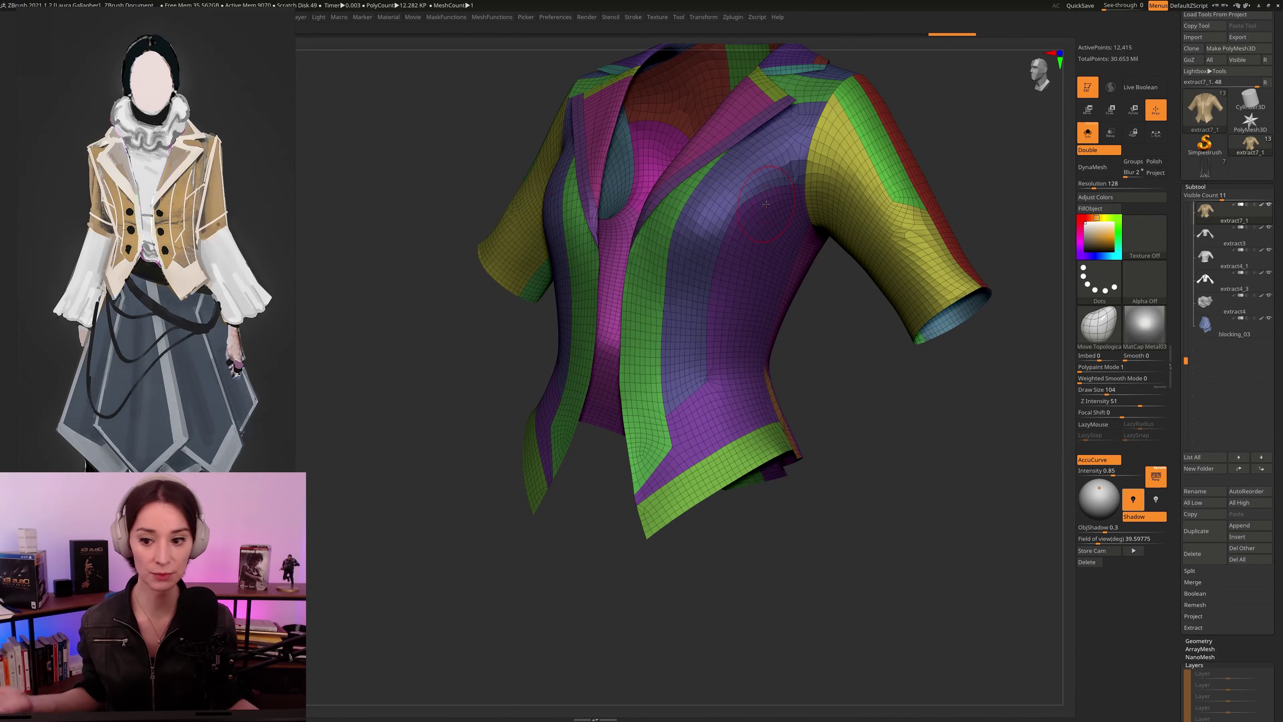
Step: Hide the jacket's wireframe and isolate the detailed long-sleeved top, extract3
key(shift+f)
mouse_move(987, 164)
mouse_down()
mouse_move(1024, 122)
mouse_move(988, 186)
mouse_up()
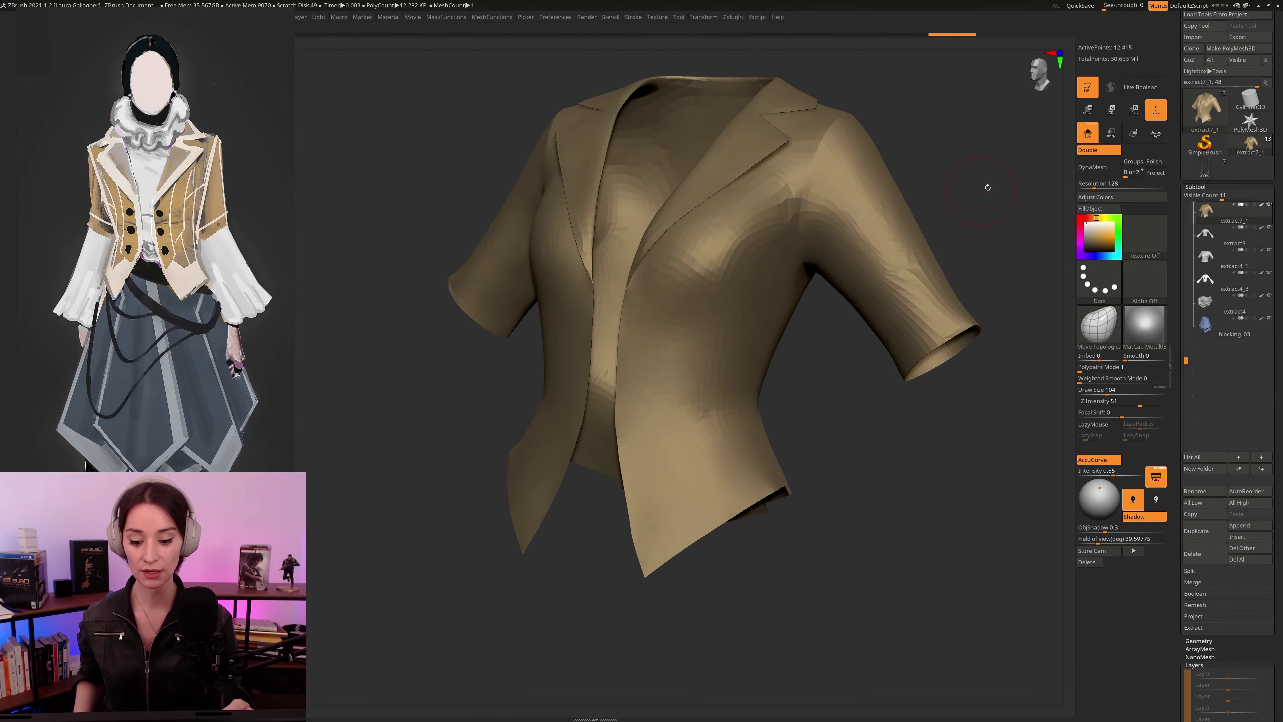
key(shift+s)
key(shift+f)
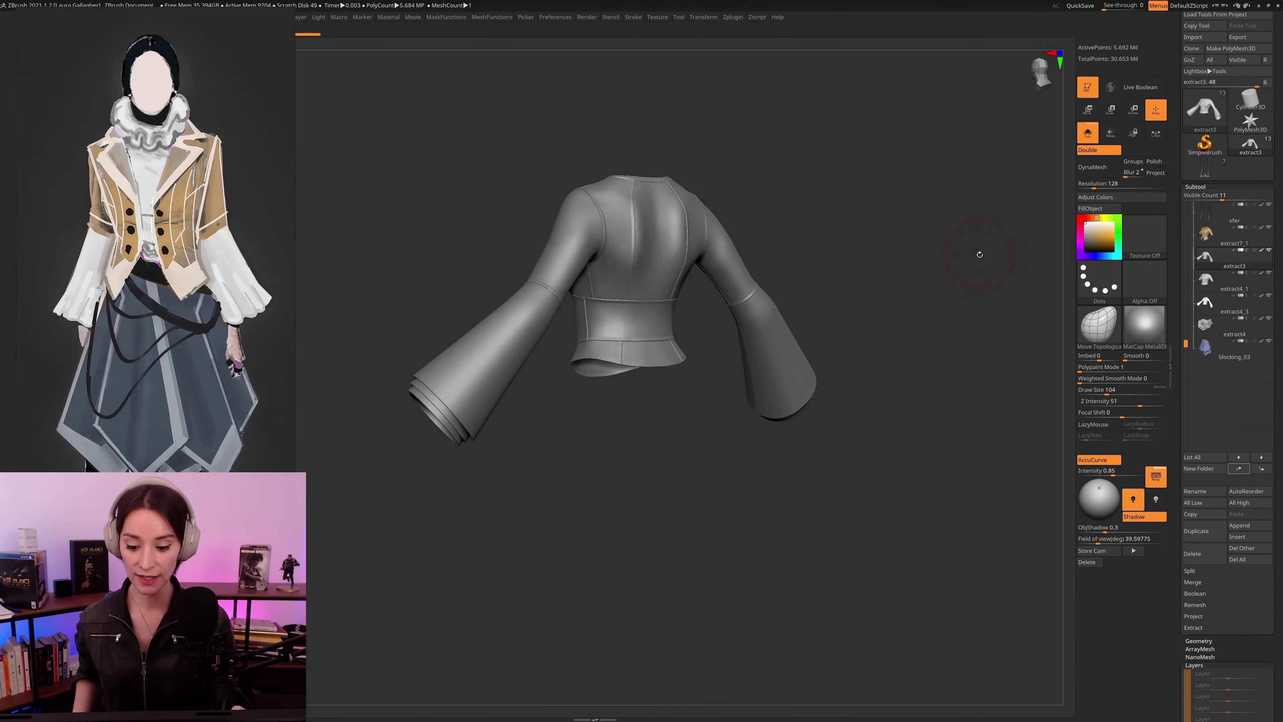
mouse_move(979, 254)
mouse_down()
mouse_move(959, 255)
mouse_move(1001, 249)
mouse_up()
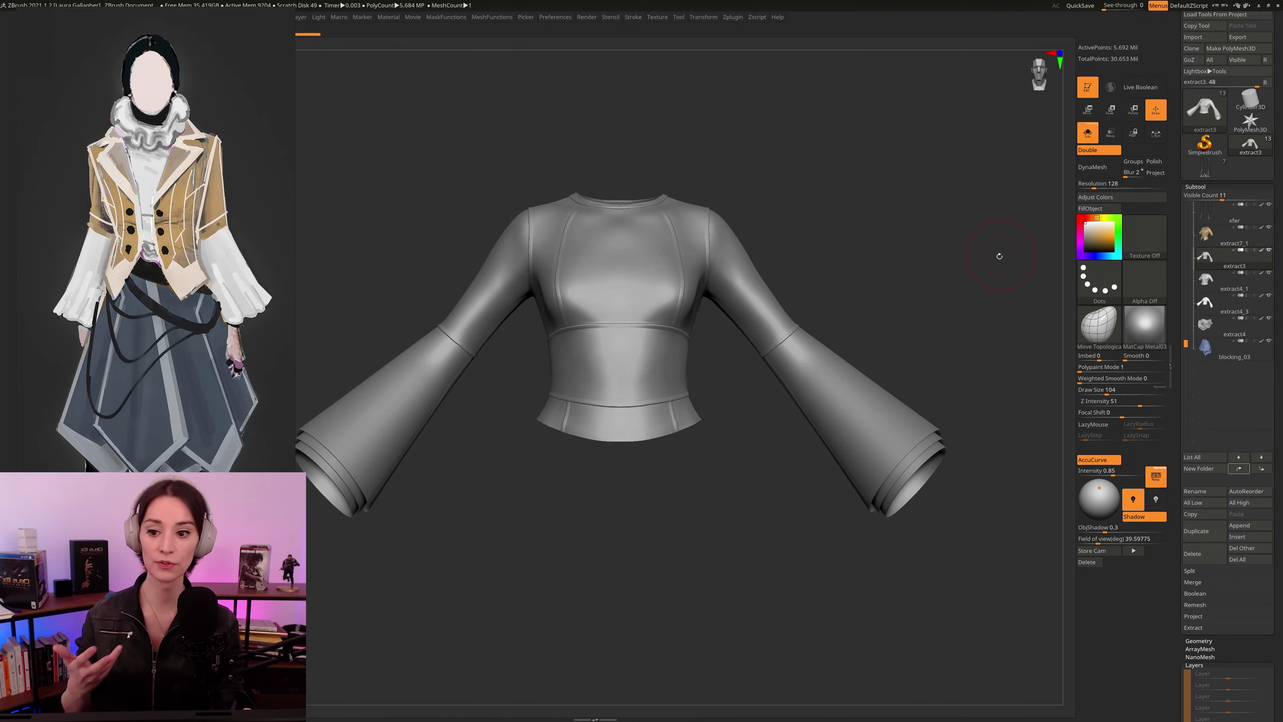
Step: Check the detailed top's dense mesh with the wireframe on and off around the chest and upper sleeve
drag(986, 262, 1031, 217)
key(shift+f)
alt+drag(828, 419, 876, 356)
key(shift+f)
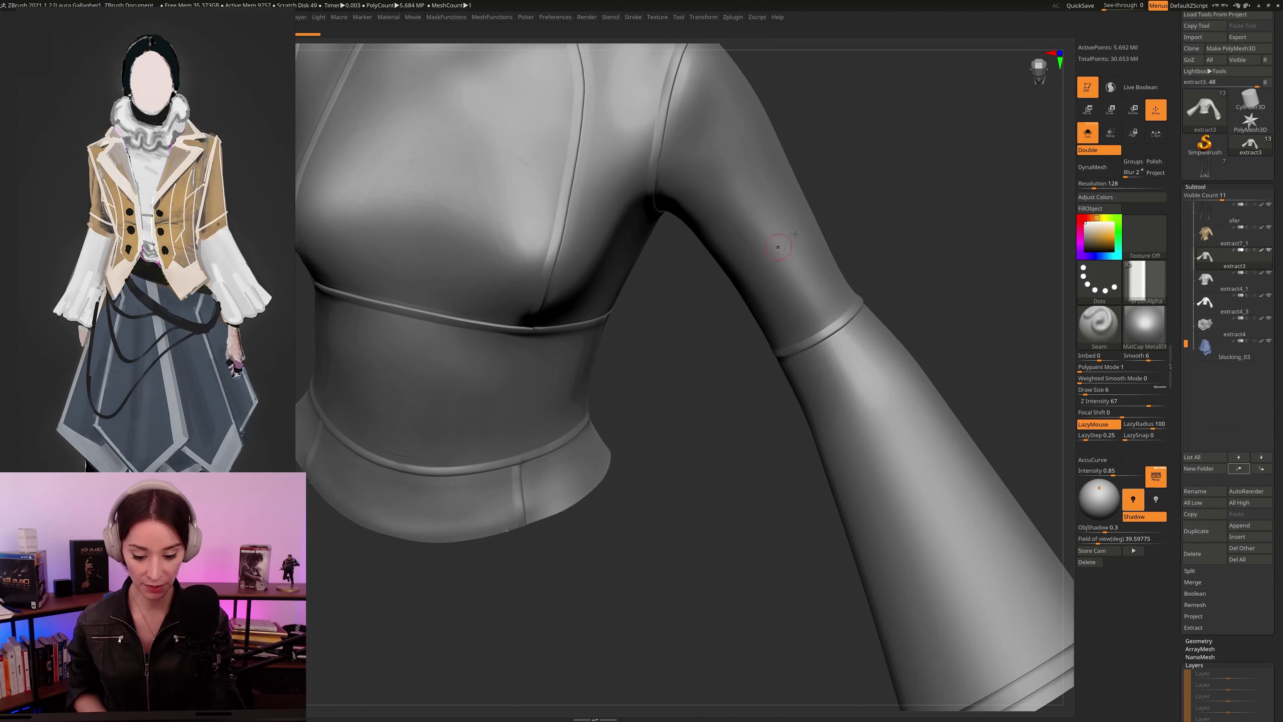
Step: Try a seam stroke on the upper sleeve with the Seam brush, undo it, and preview the brush's alpha
drag(803, 248, 854, 217)
key(ctrl+z)
mouse_move(998, 195)
mouse_down()
mouse_move(954, 197)
mouse_move(727, 315)
mouse_move(740, 348)
mouse_move(753, 326)
mouse_up()
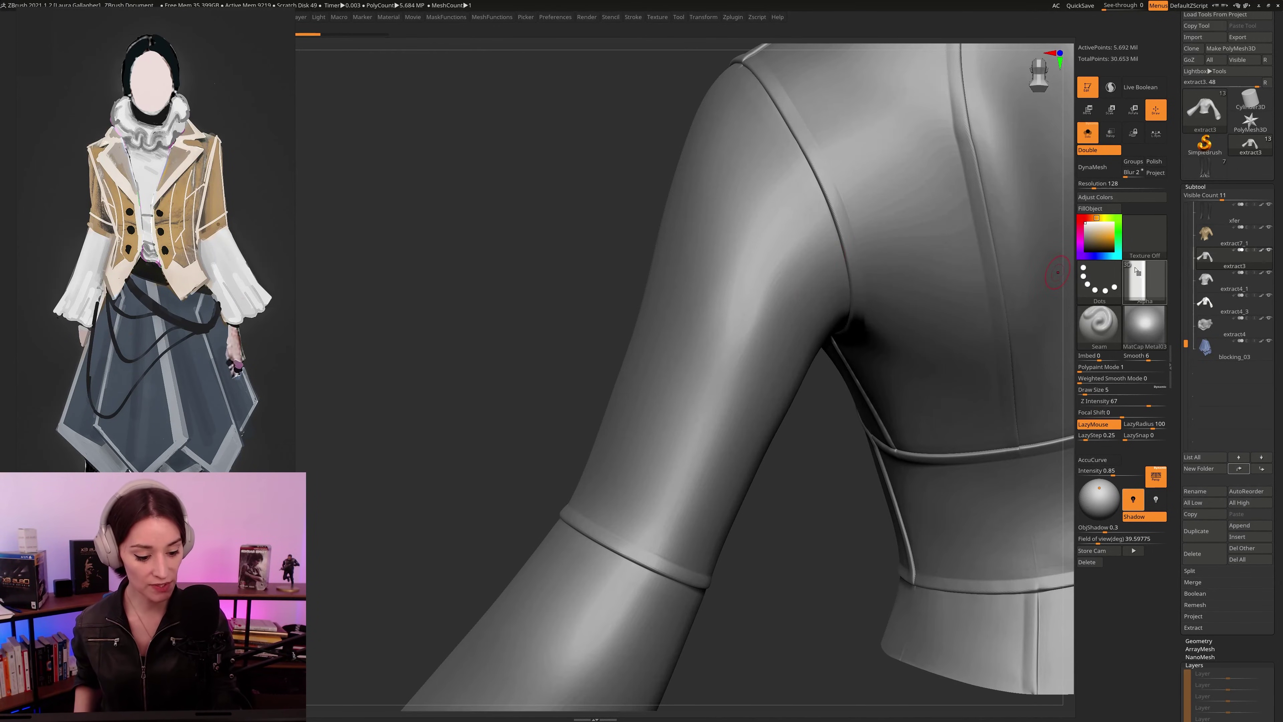
mouse_move(1132, 274)
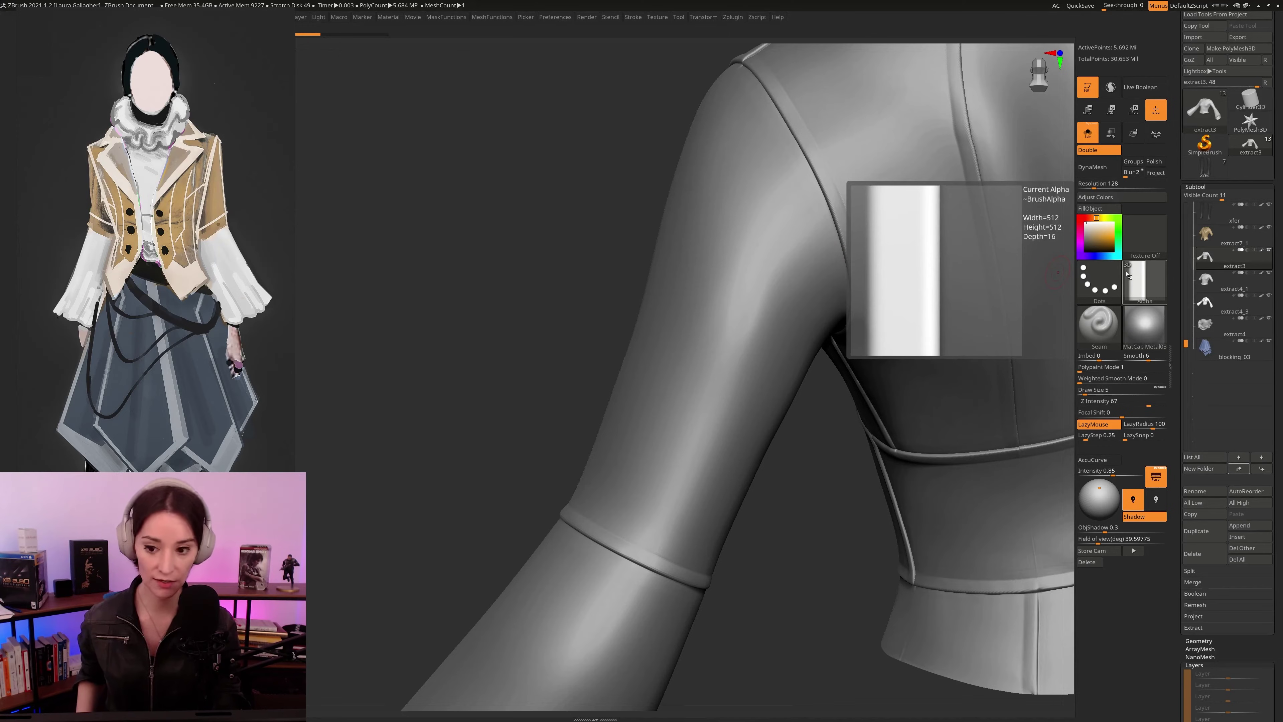
drag(556, 340, 561, 319)
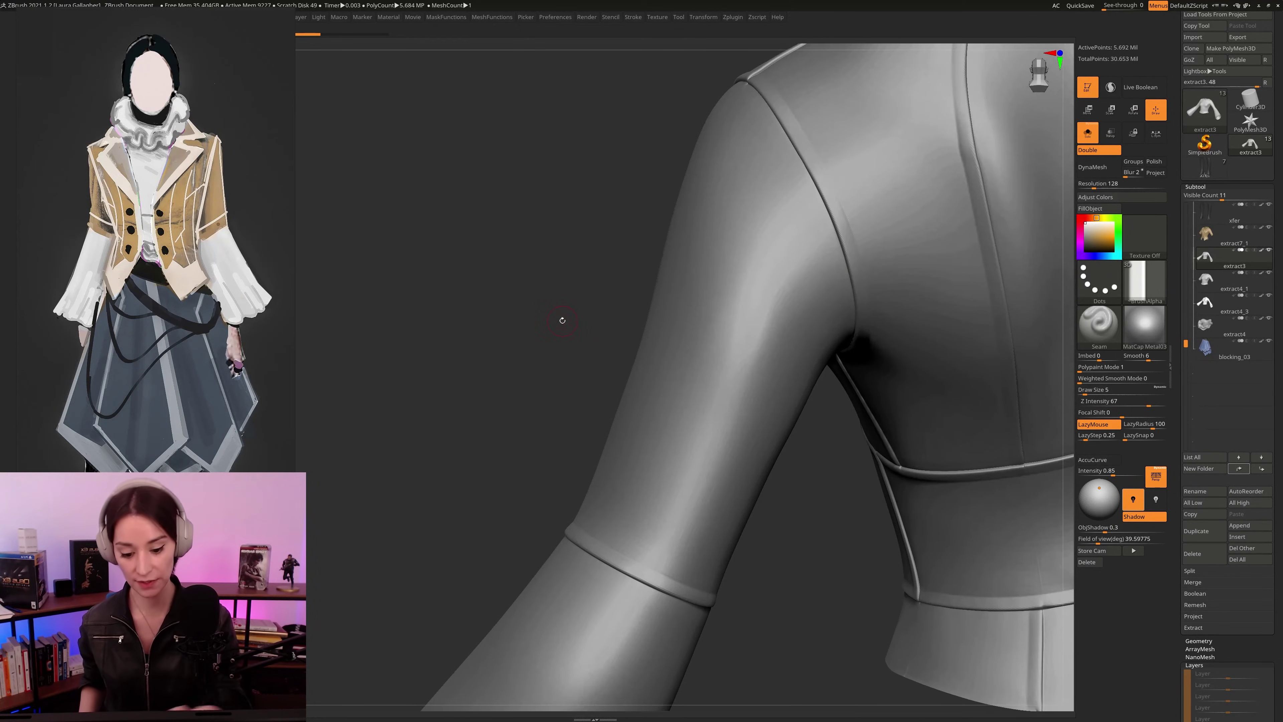
Step: Draw symmetrical seams up the back of the upper sleeves and across the upper back with the Seam brush at draw size 5
alt+drag(523, 440, 573, 362)
drag(606, 614, 579, 566)
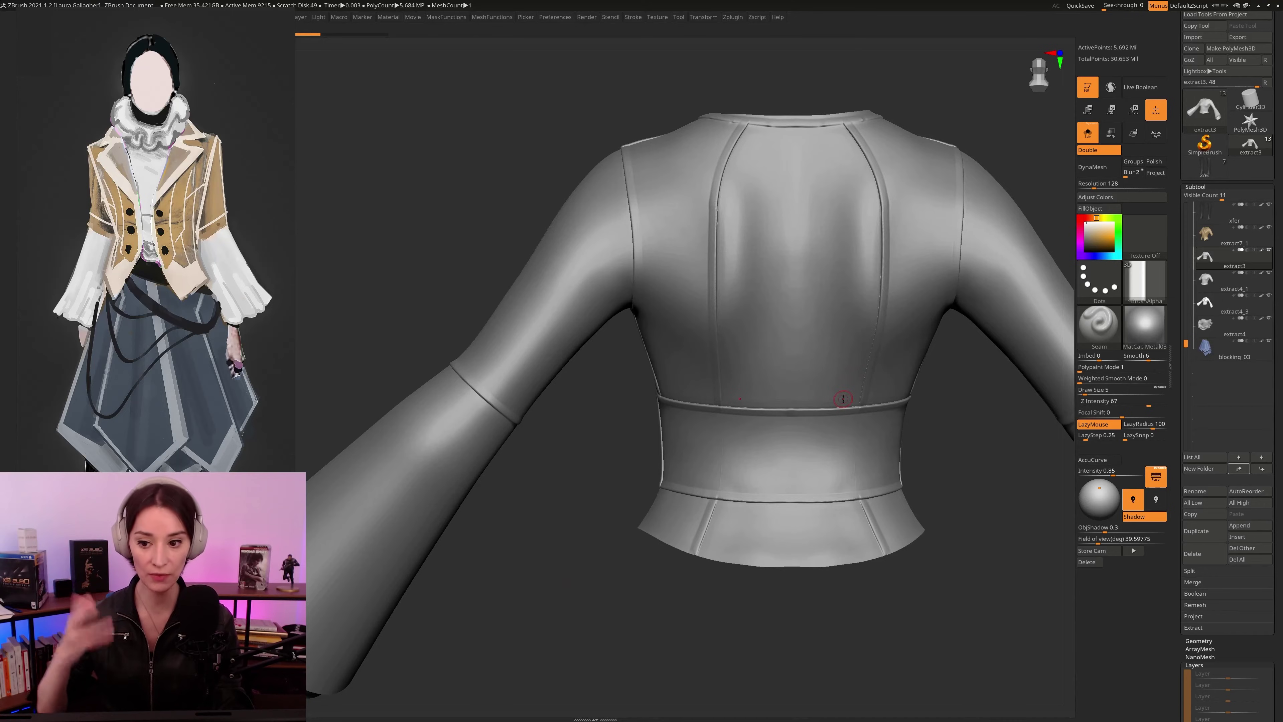
drag(562, 498, 559, 503)
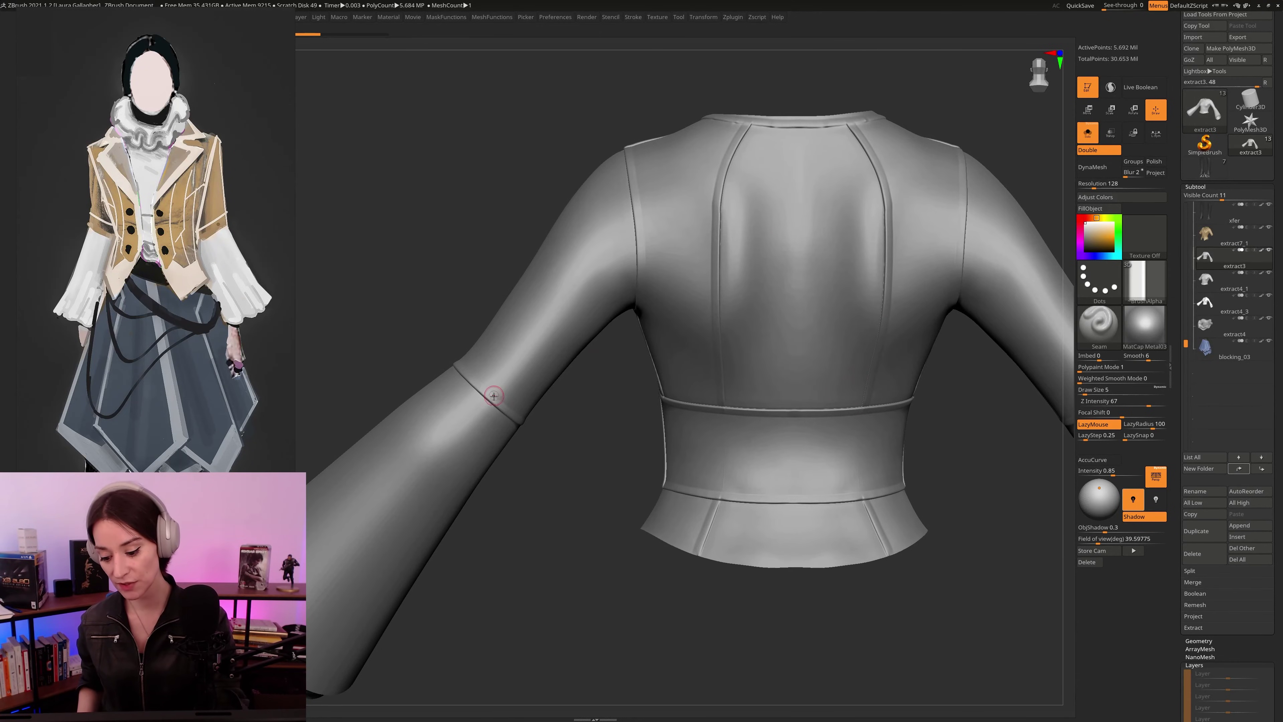
drag(574, 292, 669, 194)
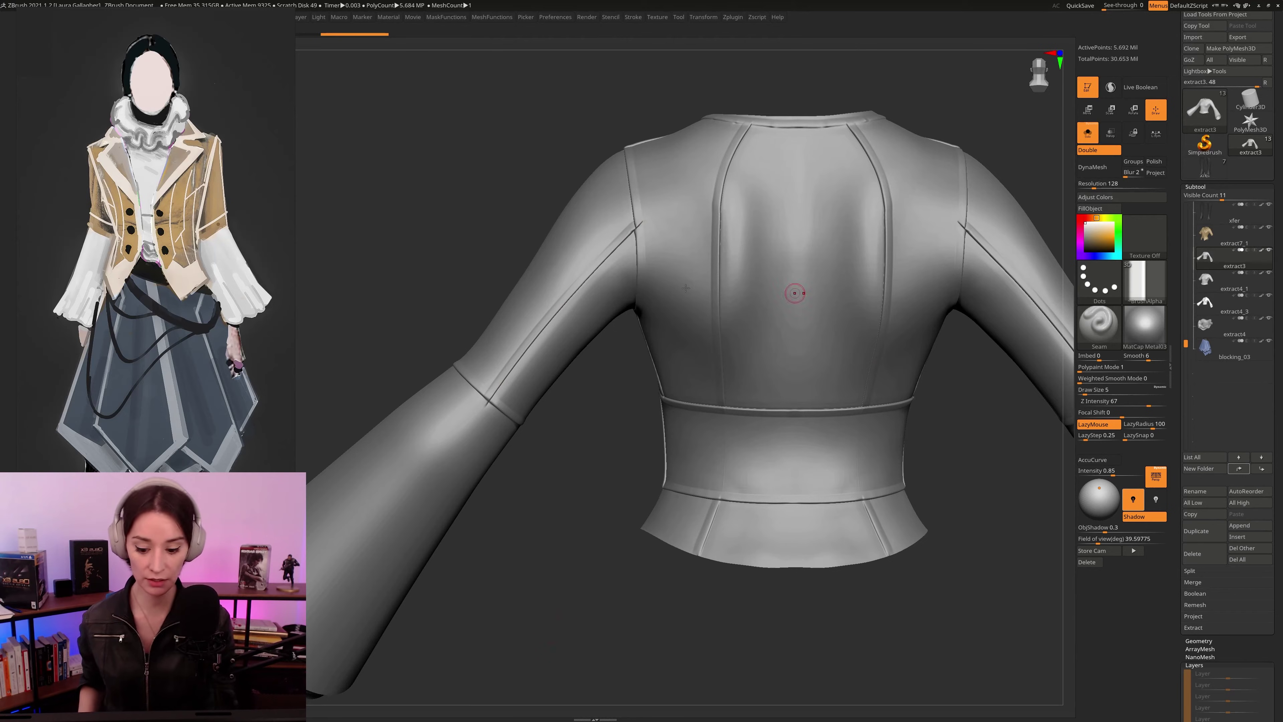
drag(637, 227, 742, 225)
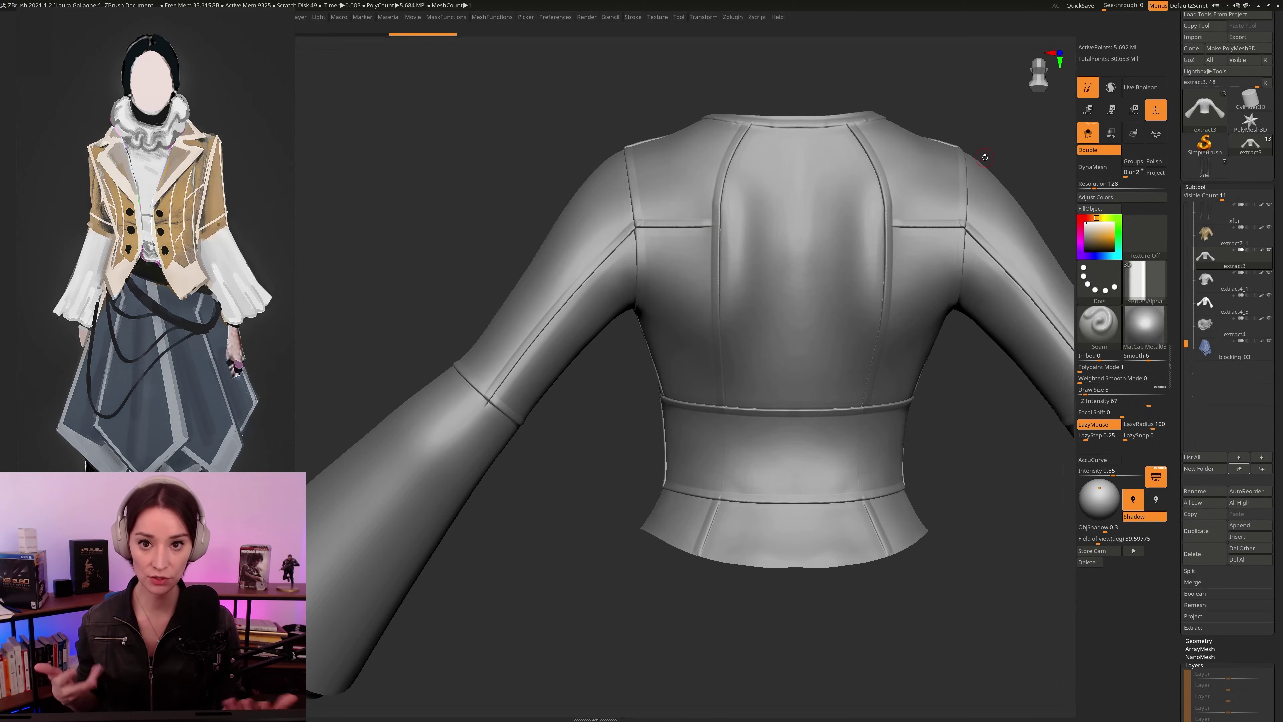
Step: Display the top's wireframe and undo the seams on the upper sleeves and upper back
drag(990, 110, 951, 167)
key(shift+f)
key(ctrl+z)
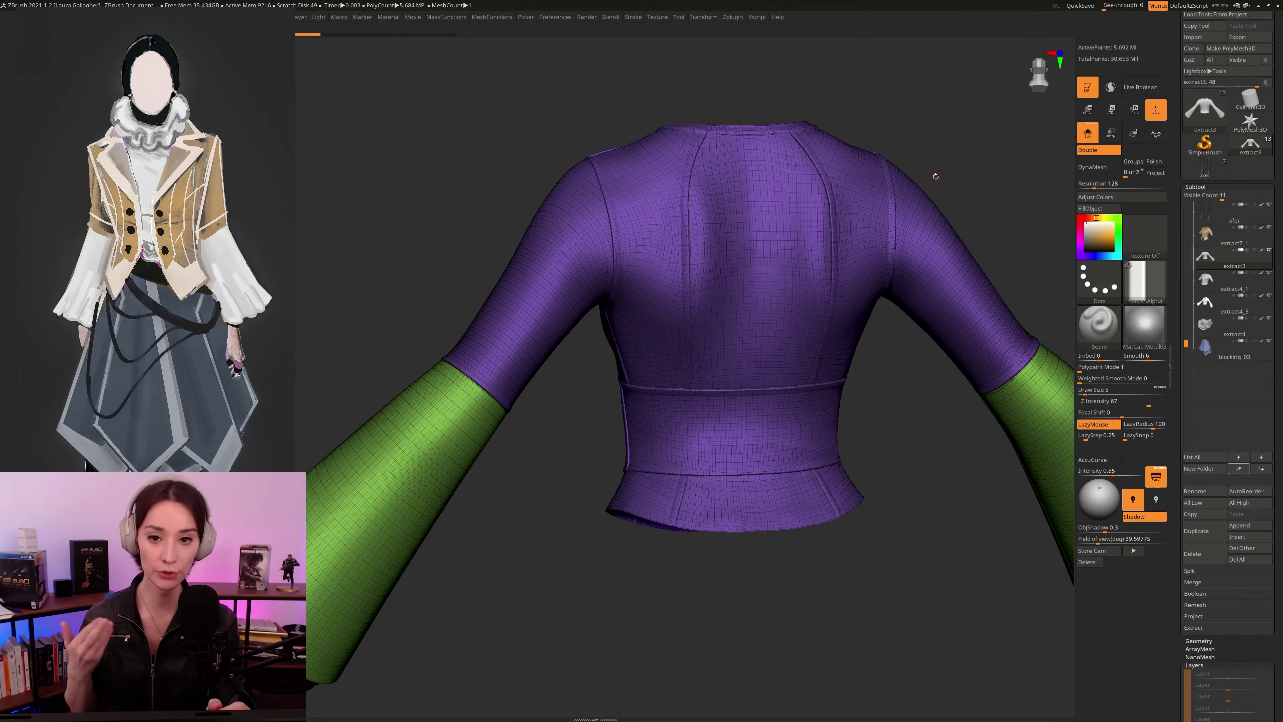
Step: Hide the wireframe and try seams up the upper sleeves that continue diagonally down to the back panel lines
key(shift+f)
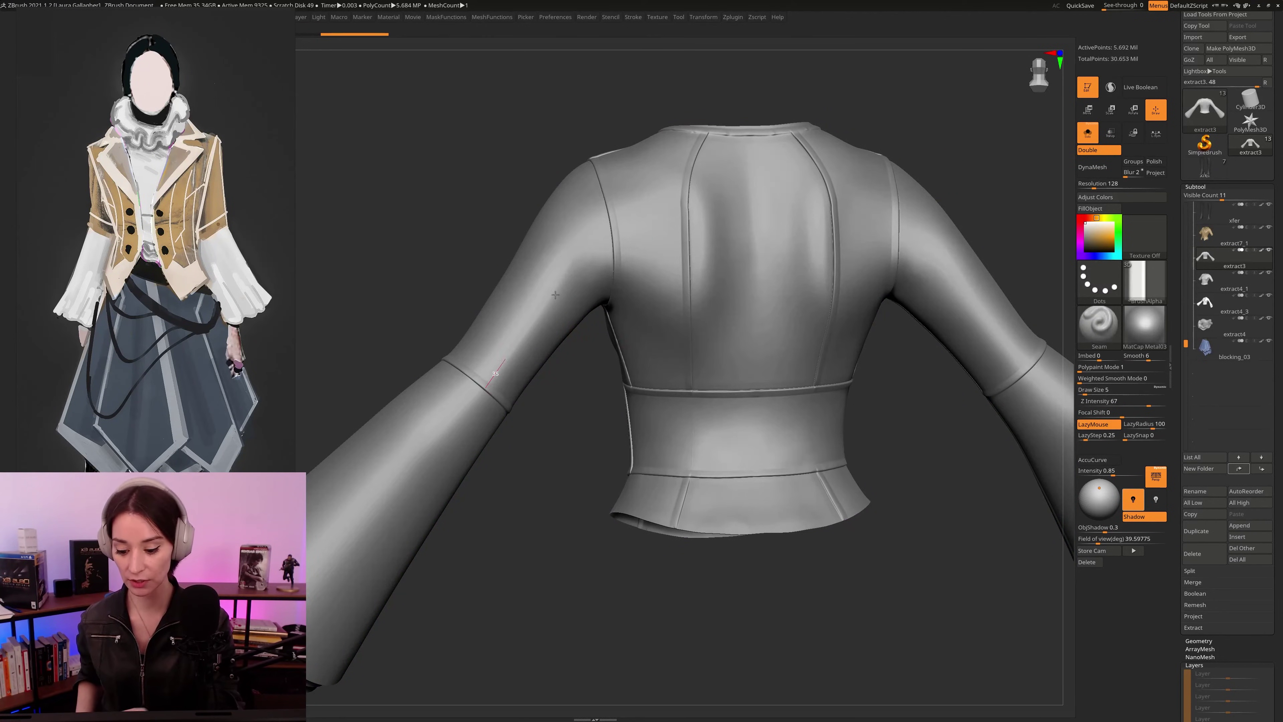
mouse_move(555, 295)
mouse_down()
mouse_move(636, 199)
mouse_move(685, 311)
mouse_up()
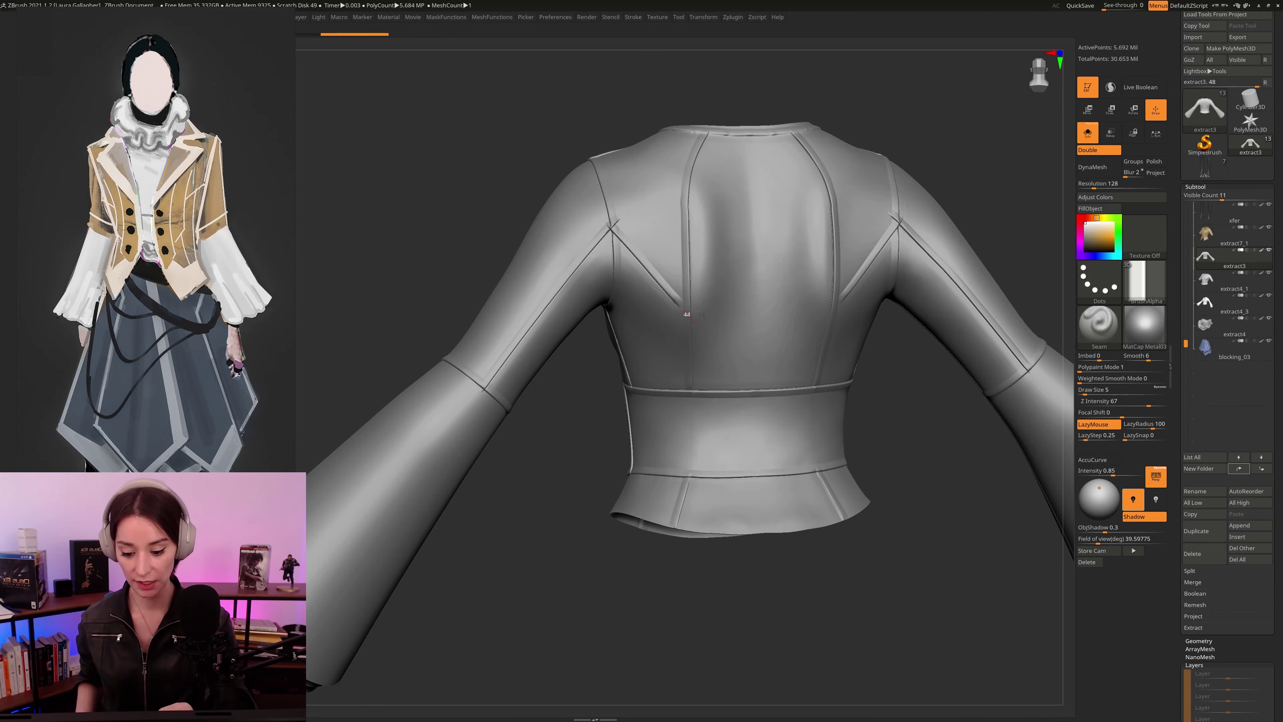
drag(559, 604, 595, 599)
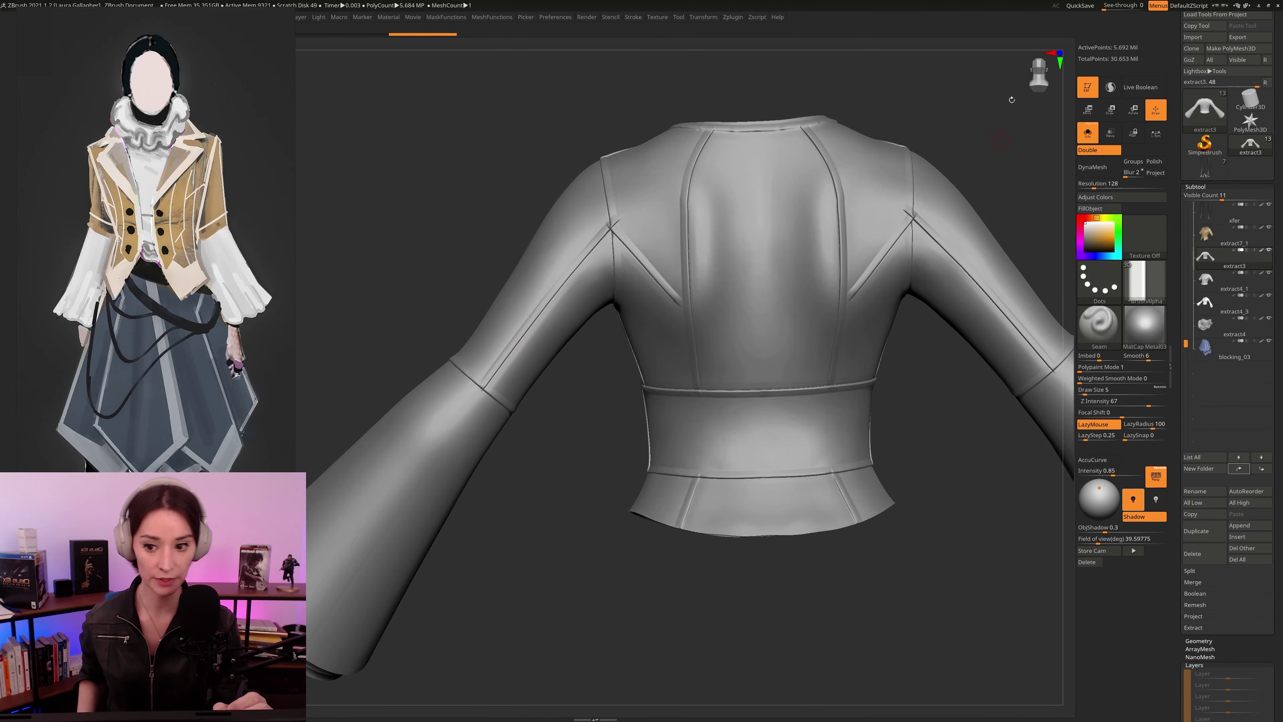
Step: Move the concept art reference aside and load a brush from the Slash folder of the LightBox brush library
key(b)
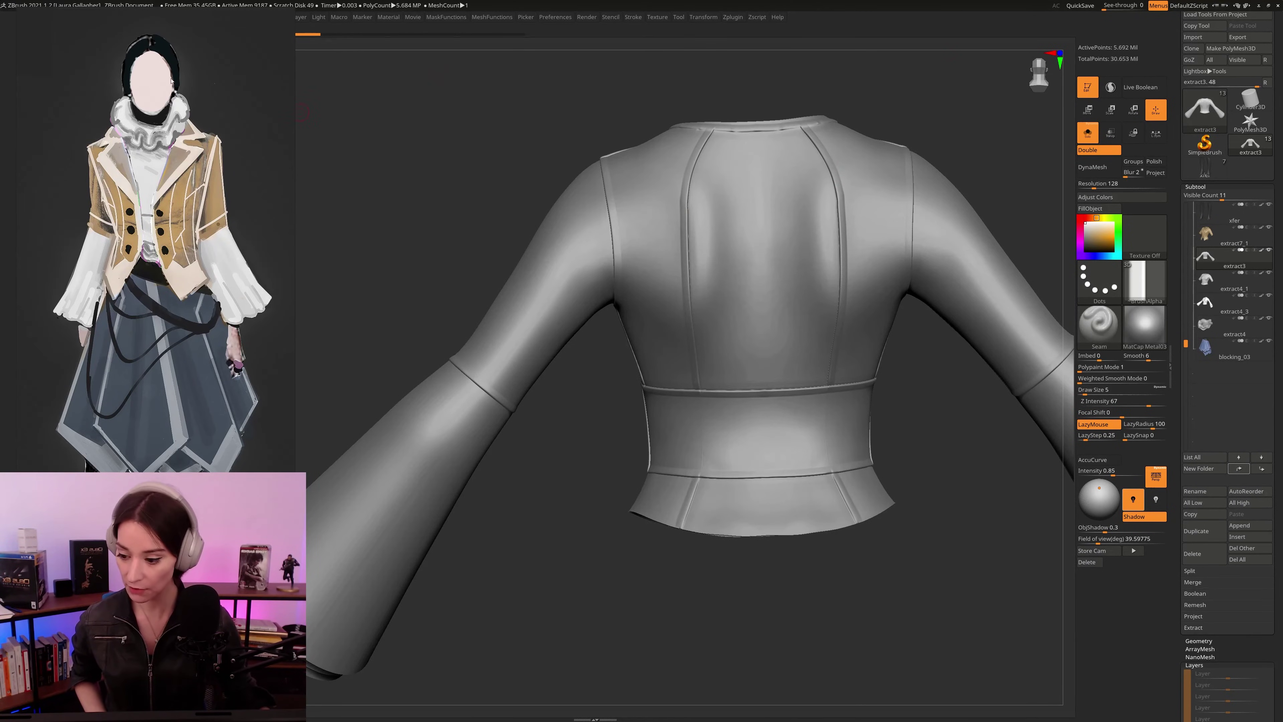
right_drag(172, 81, 126, 331)
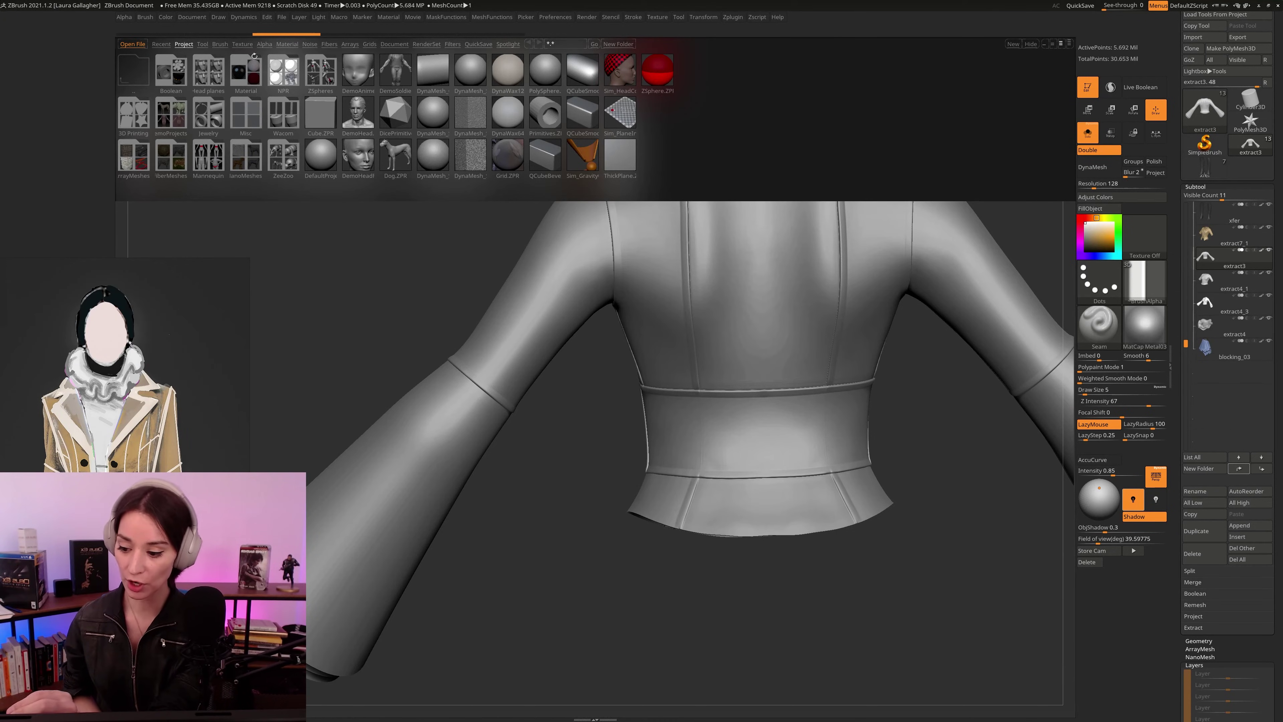
click(219, 45)
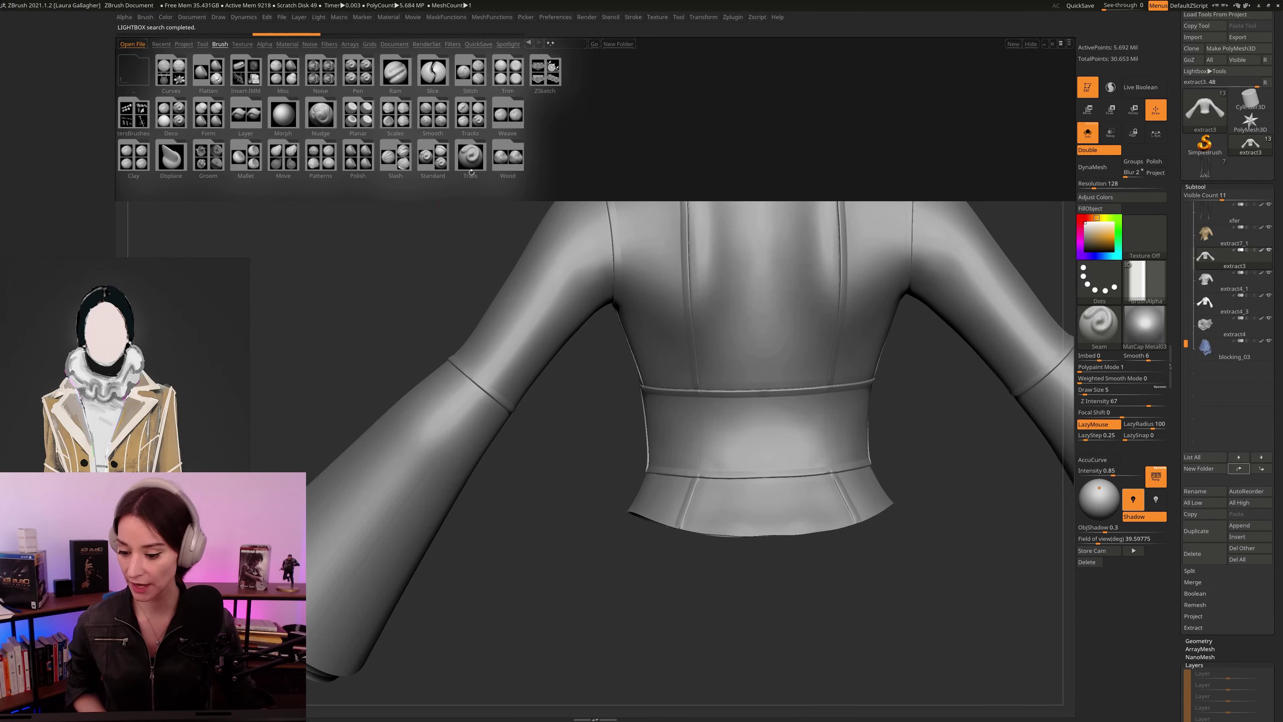
double_click(393, 157)
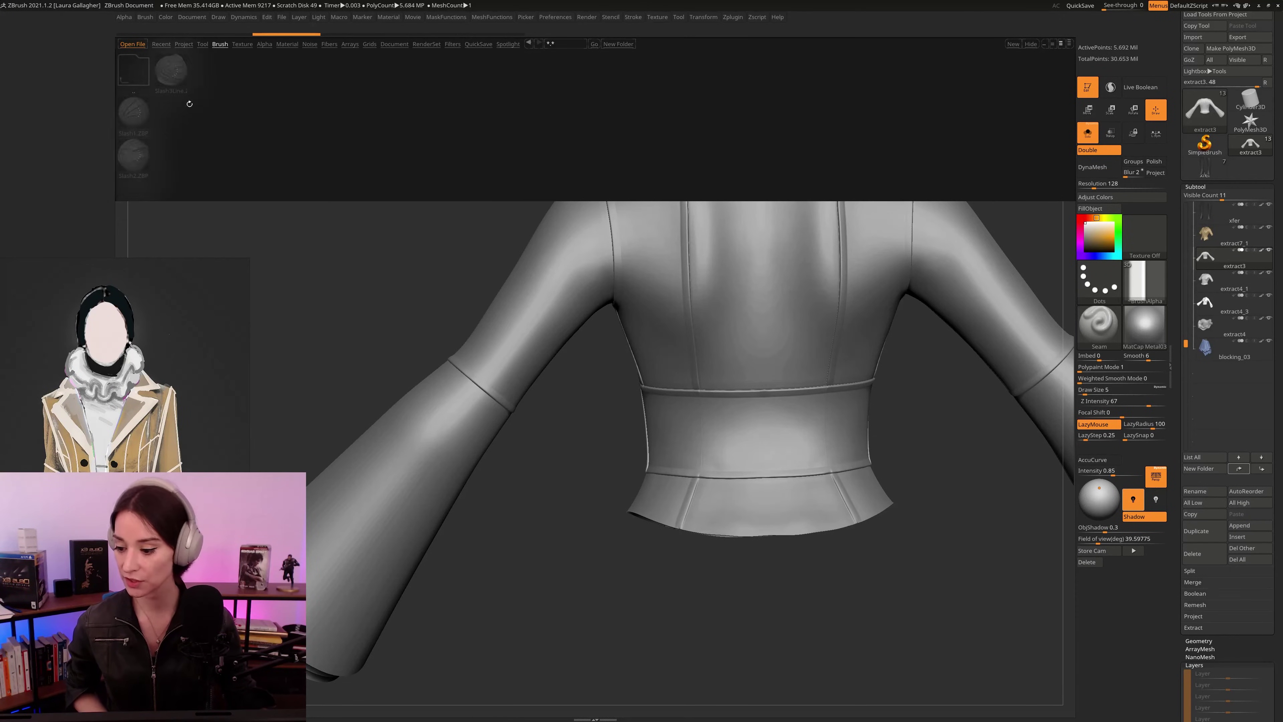
double_click(127, 150)
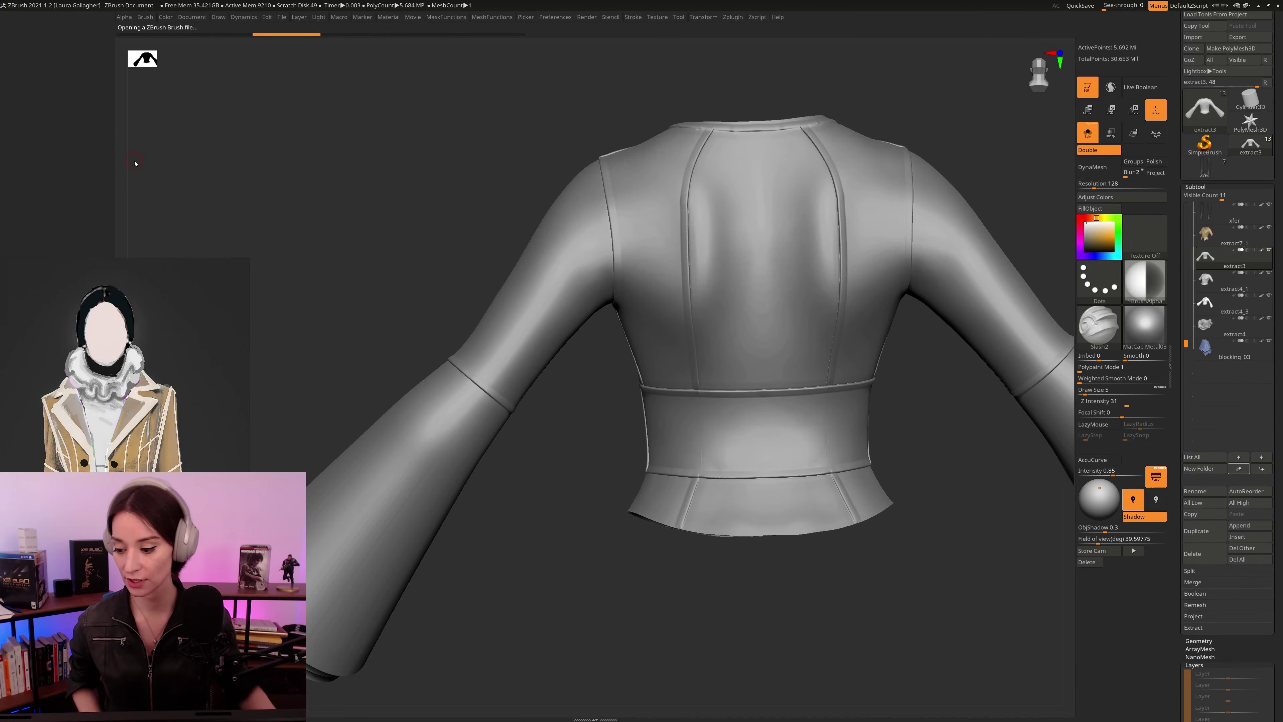
Step: Try a diagonal slash stroke from the back panel line to the shoulder seam at draw size 5, and undo it
mouse_move(994, 169)
mouse_down()
mouse_move(1025, 149)
mouse_move(1028, 164)
mouse_up()
drag(859, 265, 930, 207)
alt+drag(1012, 114, 950, 131)
key(ctrl+z)
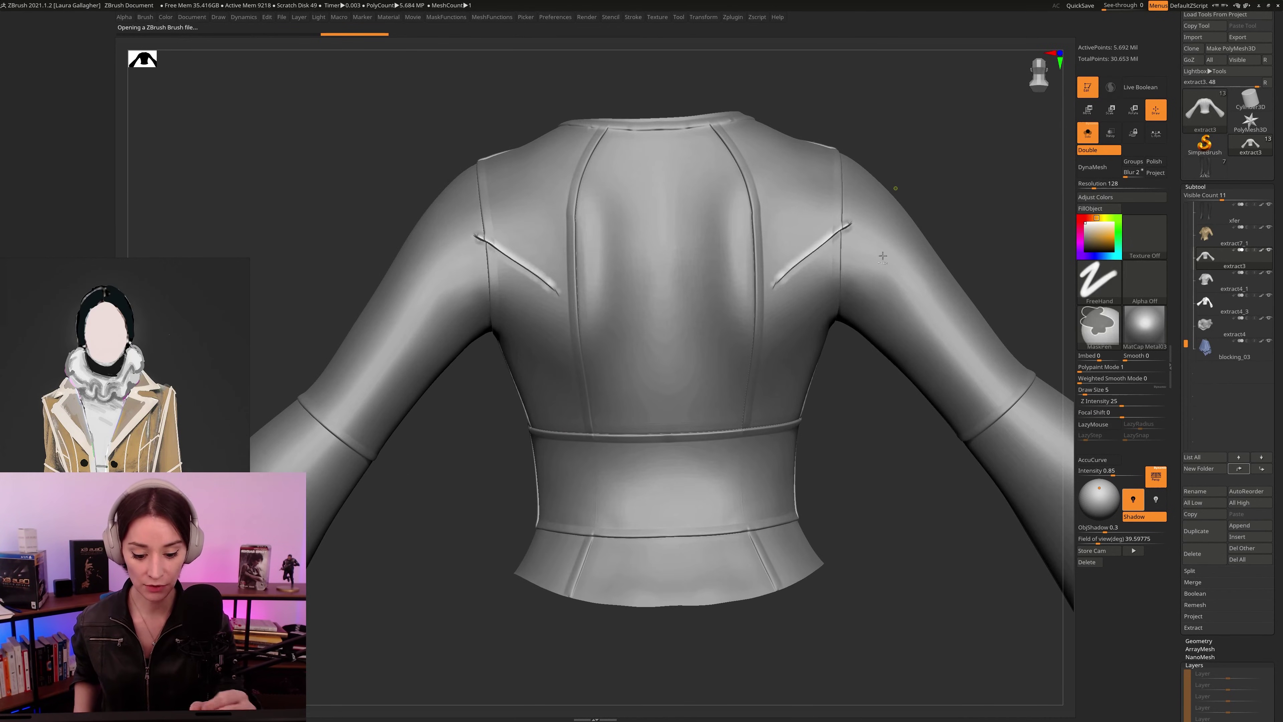
Step: Try a slash stroke down the back of the upper sleeve at draw size 5, and undo it
key(space)
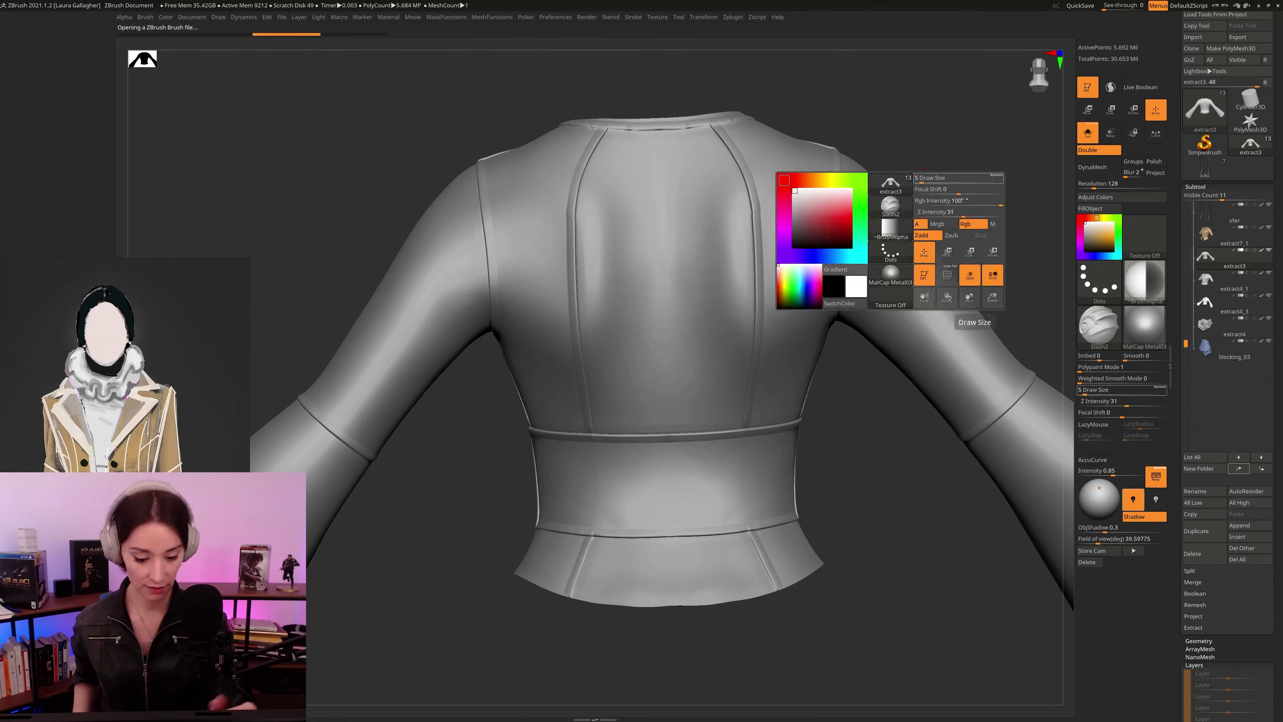
drag(857, 238, 967, 385)
alt+drag(988, 196, 916, 172)
key(ctrl+z)
Step: Try slash strokes down the upper sleeves and diagonally across the upper back at draw size 6, and undo them
key(p)
key(p)
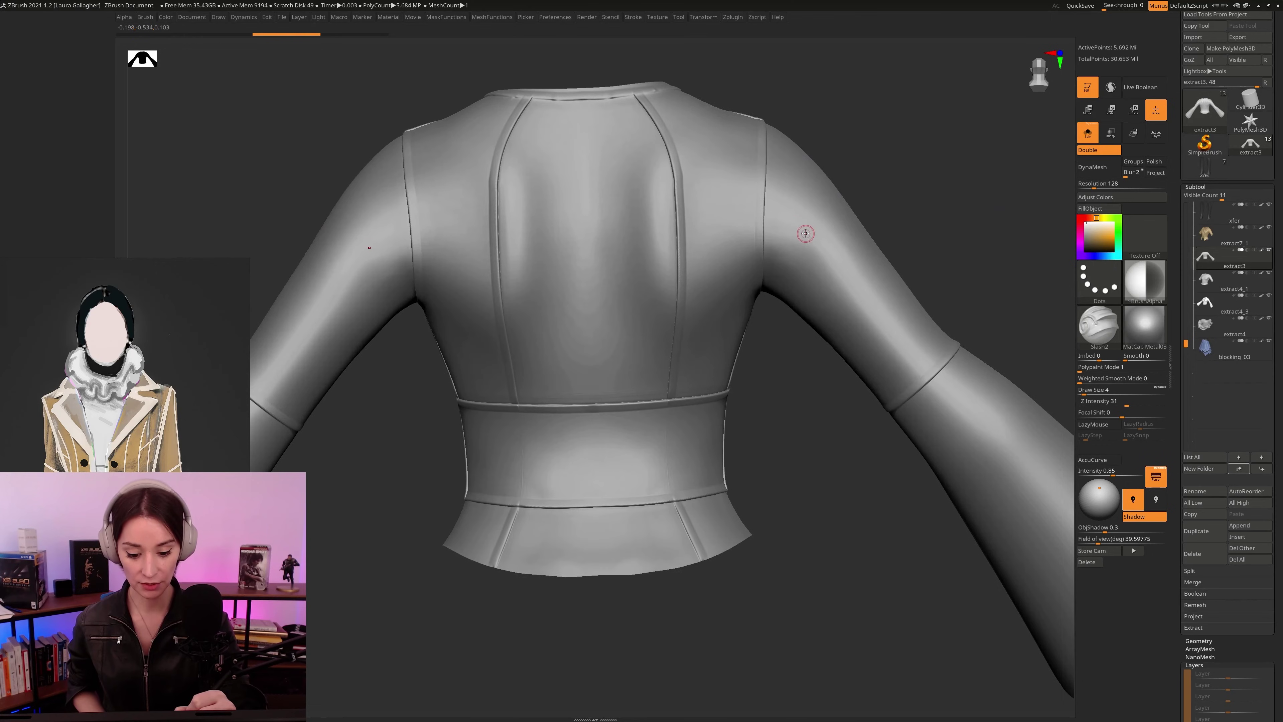
drag(779, 210, 933, 383)
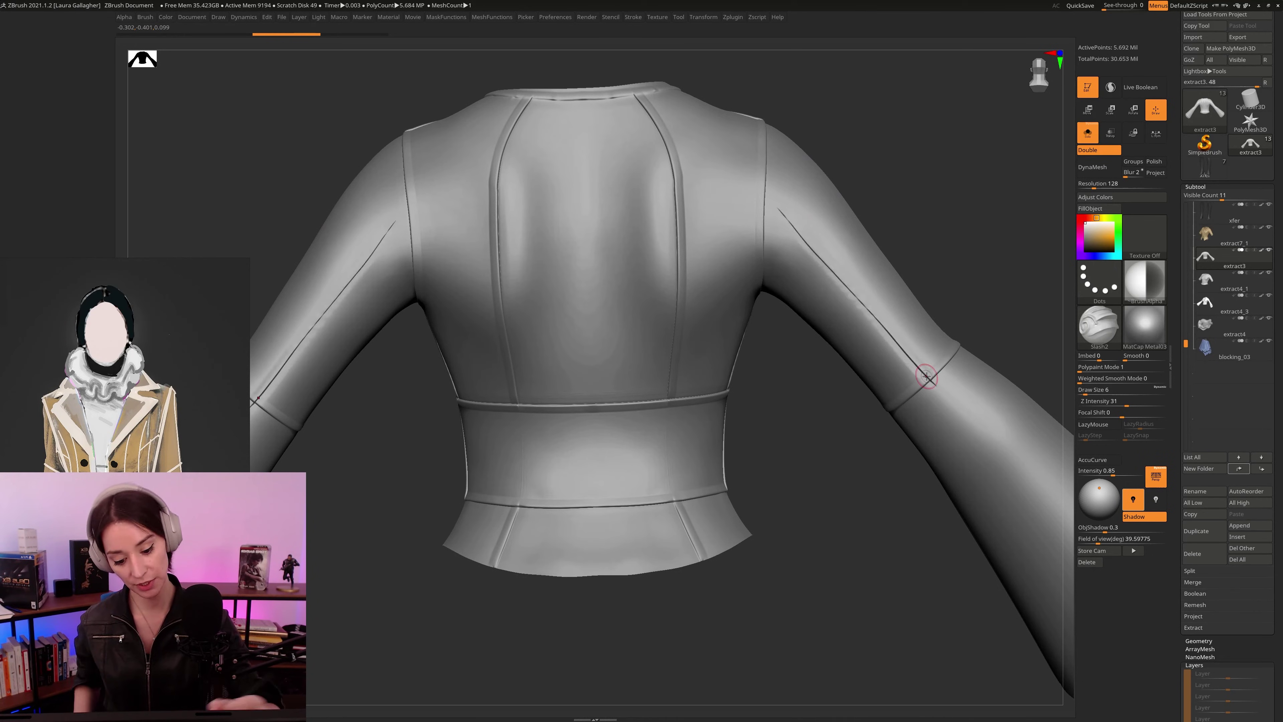
drag(741, 223, 675, 258)
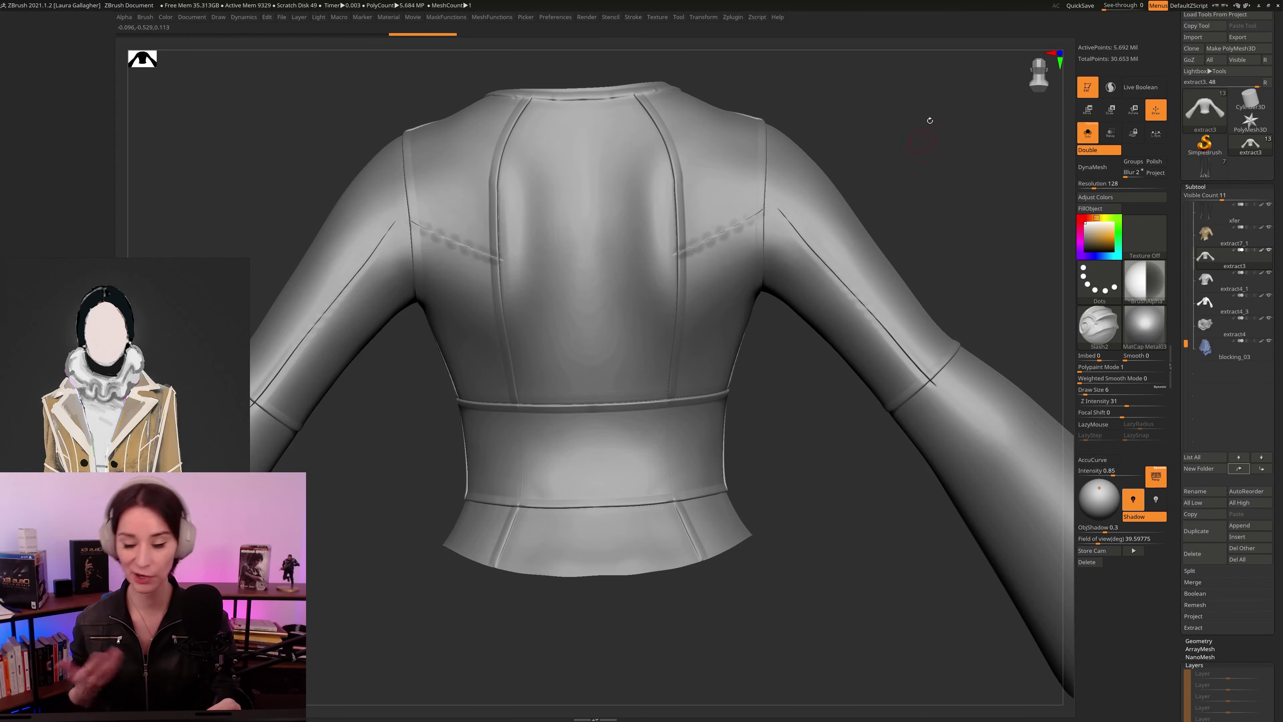
key(ctrl+z)
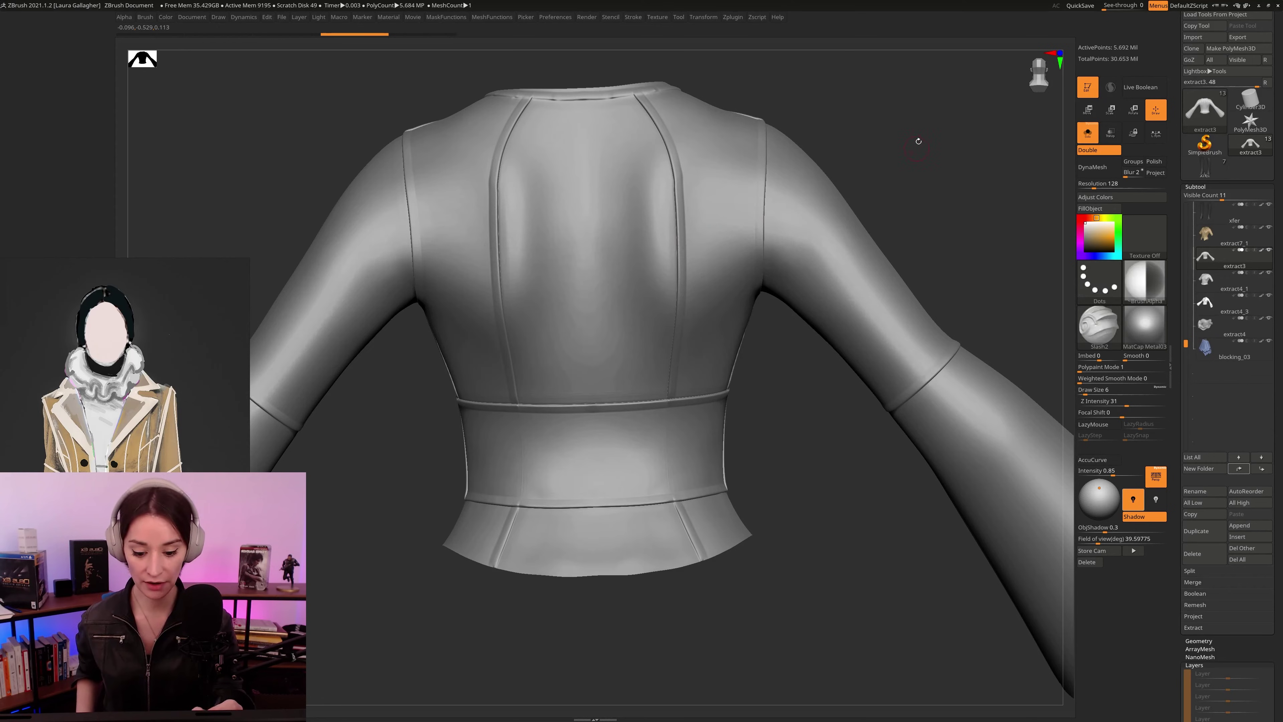
key(ctrl+z)
Step: Enable LazyMouse and try slash seams running diagonally from the back panel lines to the shoulders and down the upper sleeves
key(l)
drag(724, 242, 816, 164)
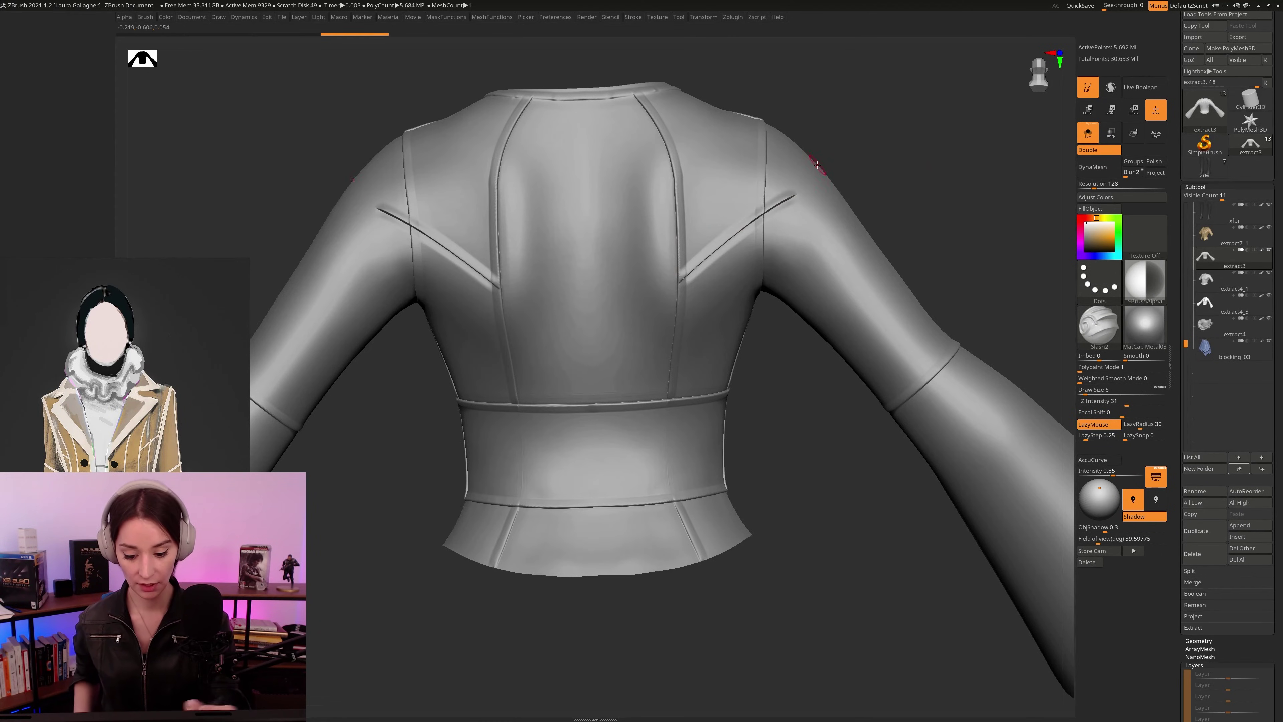
drag(954, 201, 934, 201)
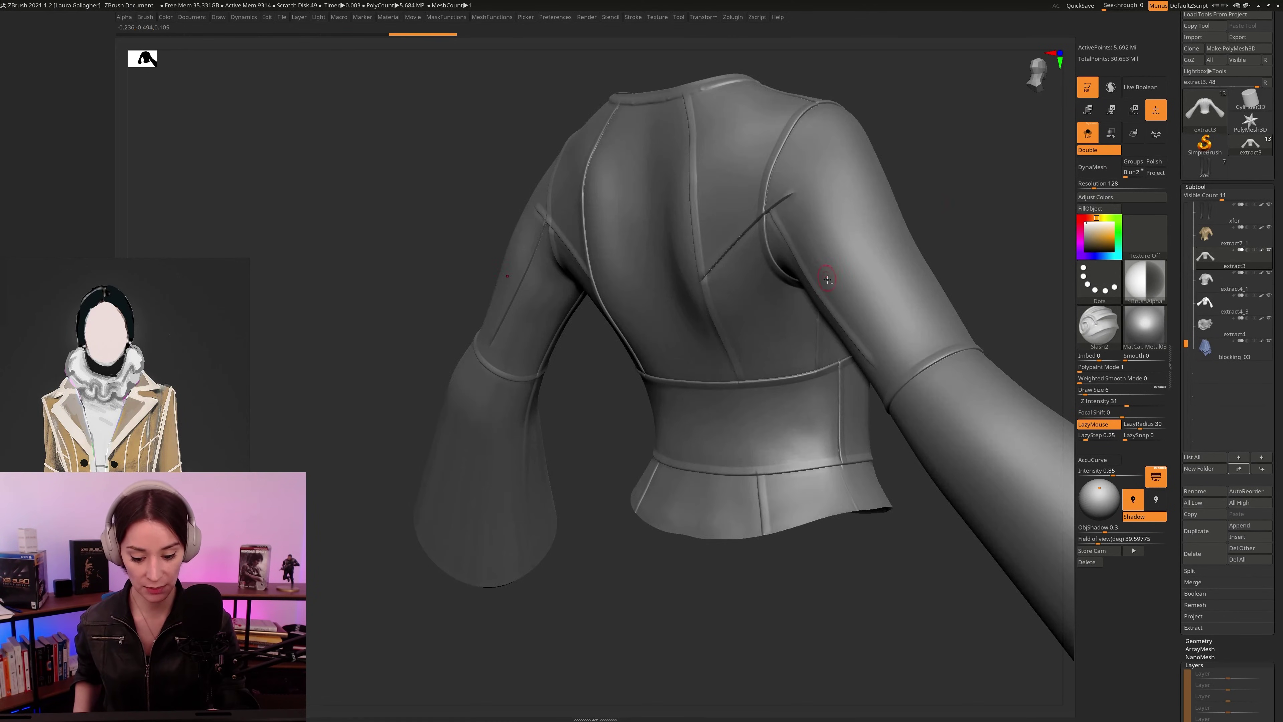
alt+right_drag(884, 310, 866, 281)
alt+right_drag(688, 241, 953, 286)
right_drag(746, 224, 751, 240)
mouse_move(730, 303)
right_down()
mouse_move(708, 342)
mouse_move(766, 288)
mouse_move(747, 321)
mouse_move(752, 297)
mouse_move(740, 285)
mouse_move(738, 296)
mouse_move(730, 262)
right_up()
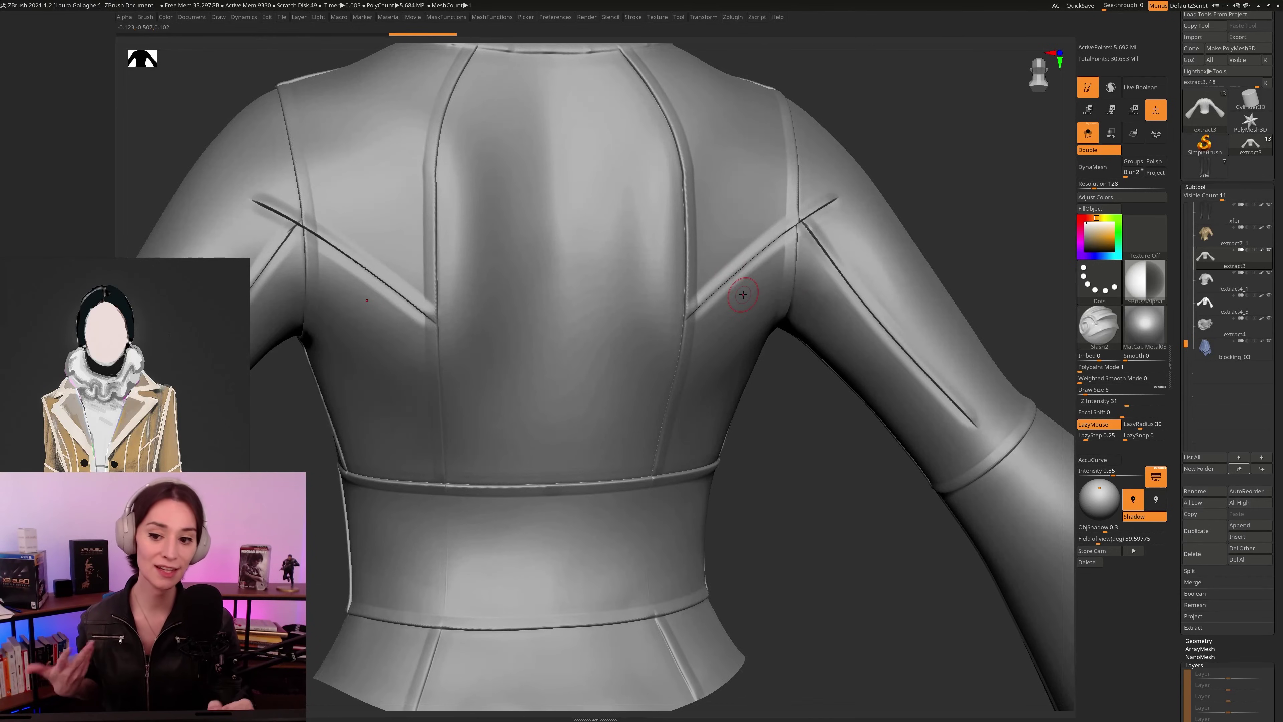
Step: Compare the front polygroups of the extract3 top with those of the extract4_1 and extract4_3 tops
right_drag(981, 186, 975, 197)
right_drag(934, 196, 900, 217)
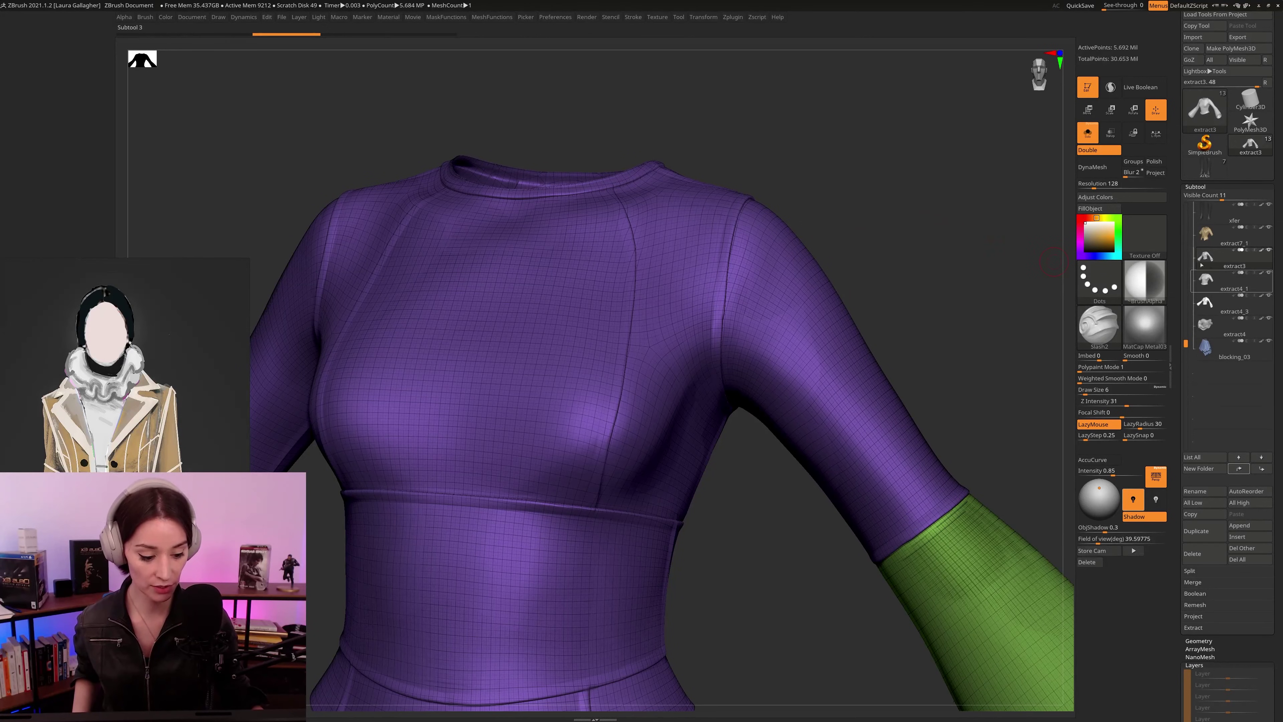
drag(905, 266, 920, 234)
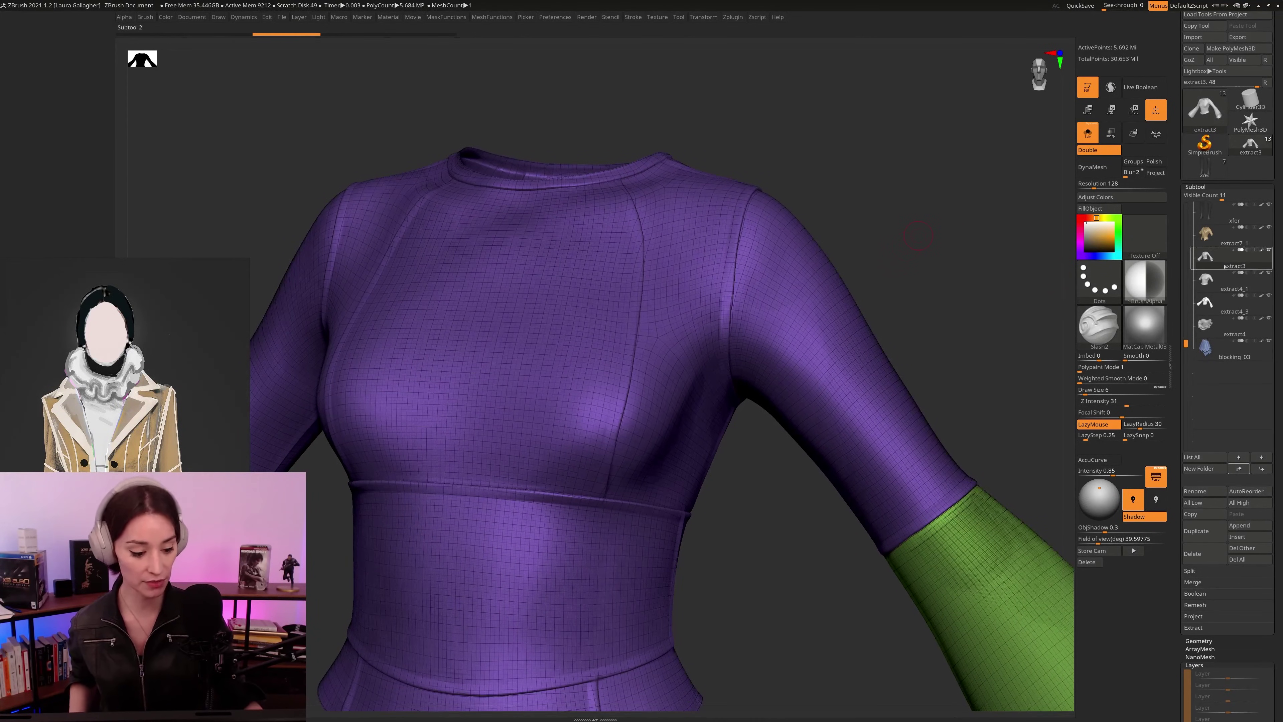
click(1226, 284)
drag(893, 256, 1000, 260)
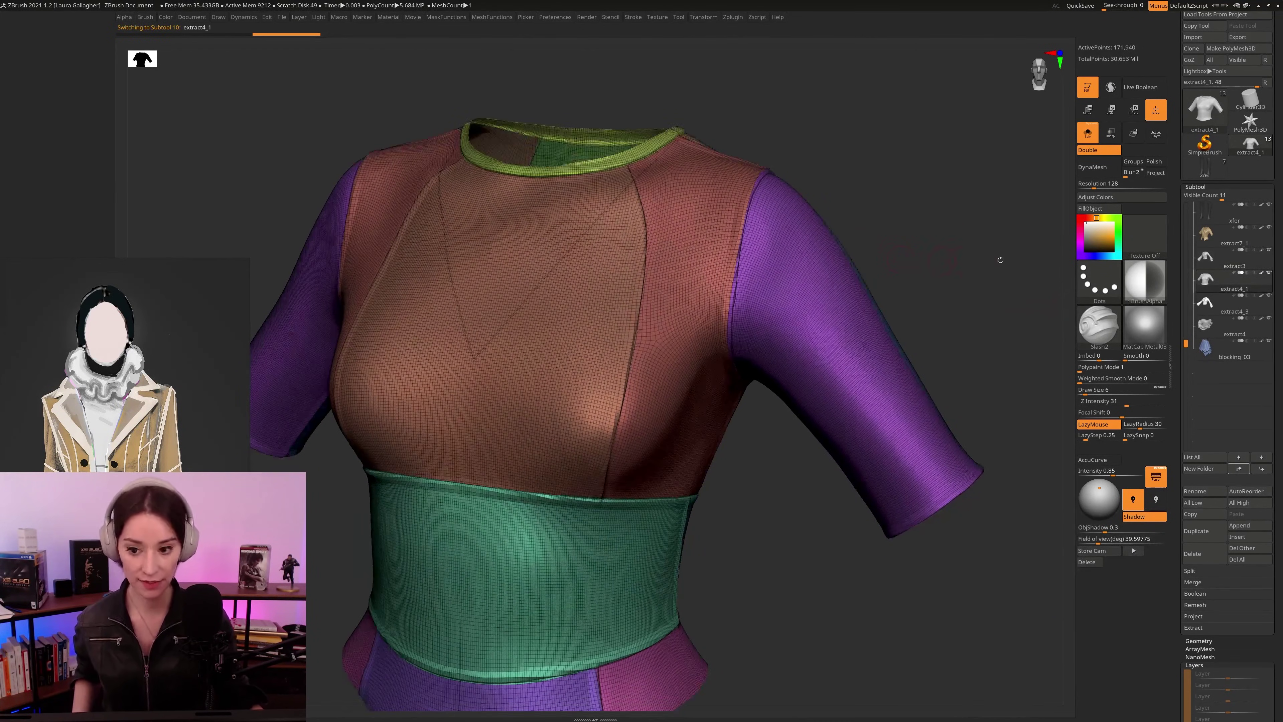
click(1224, 310)
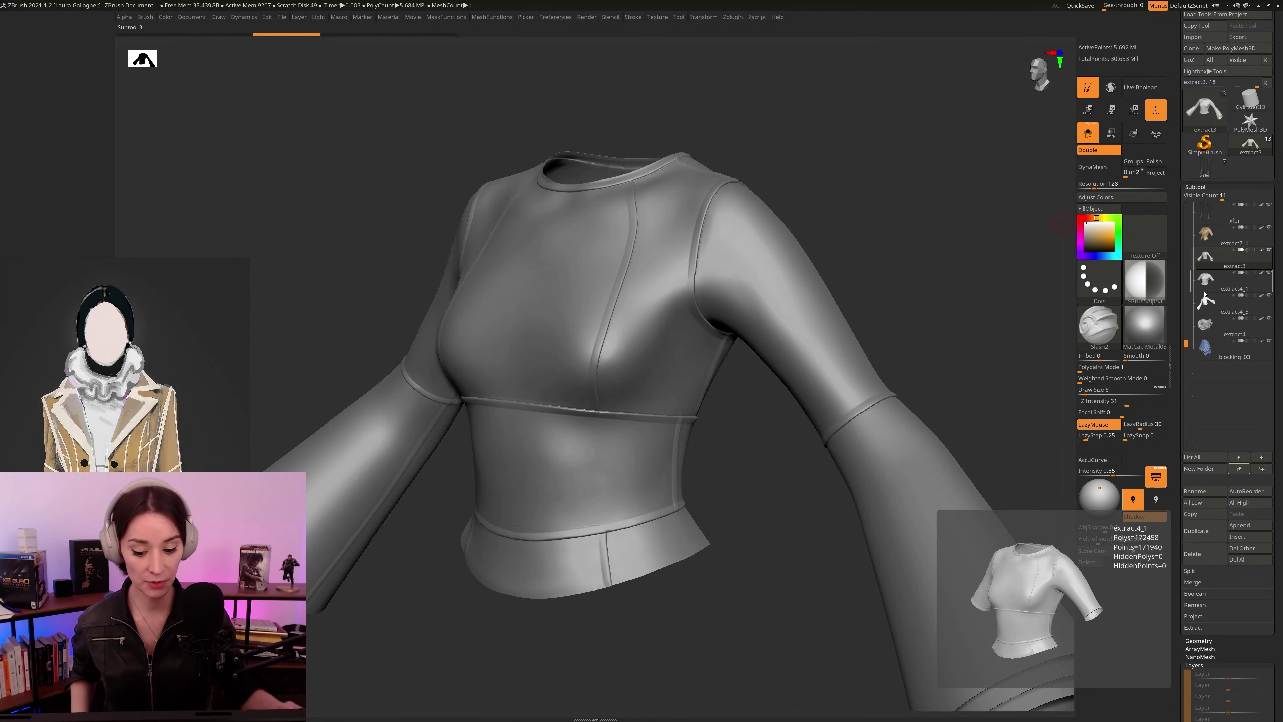
Step: Inspect the extract3 top's polygroups from the front and above, hide the wireframe and view its back
drag(859, 283, 936, 200)
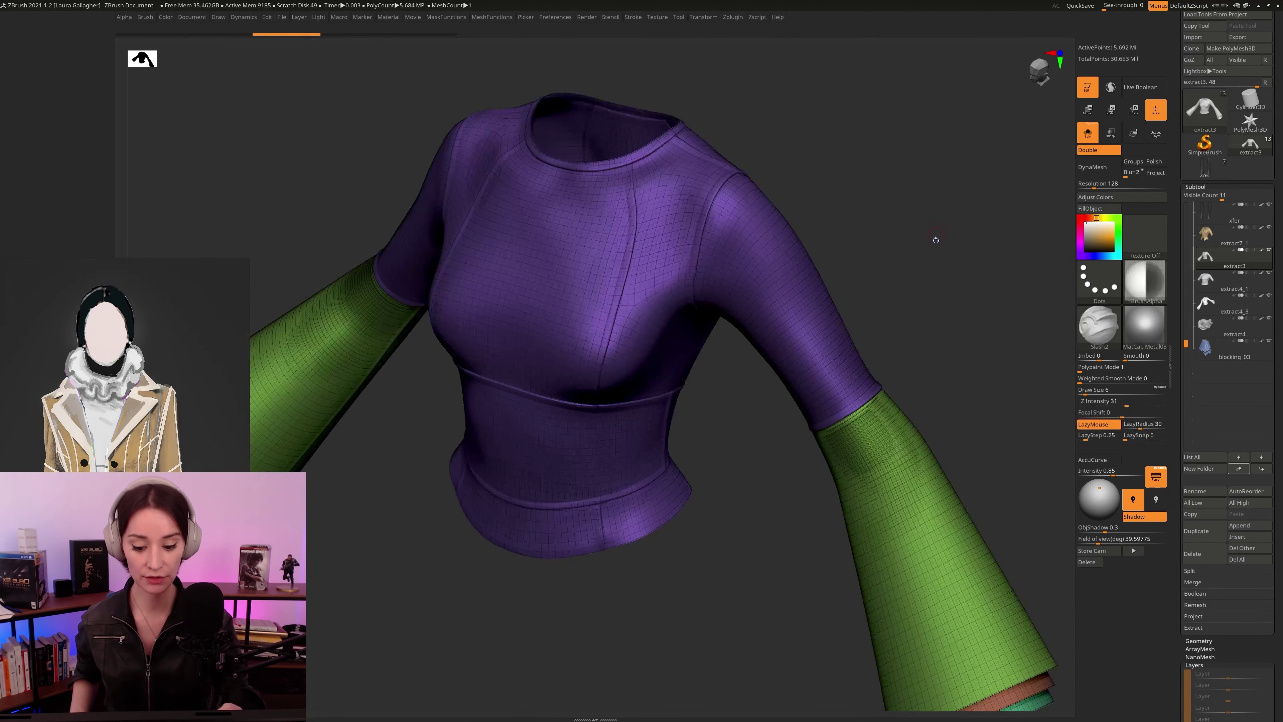
key(shift+f)
mouse_move(930, 275)
alt+mouse_down()
mouse_move(928, 240)
mouse_move(964, 218)
mouse_move(950, 240)
mouse_move(950, 205)
mouse_move(954, 217)
alt+mouse_up()
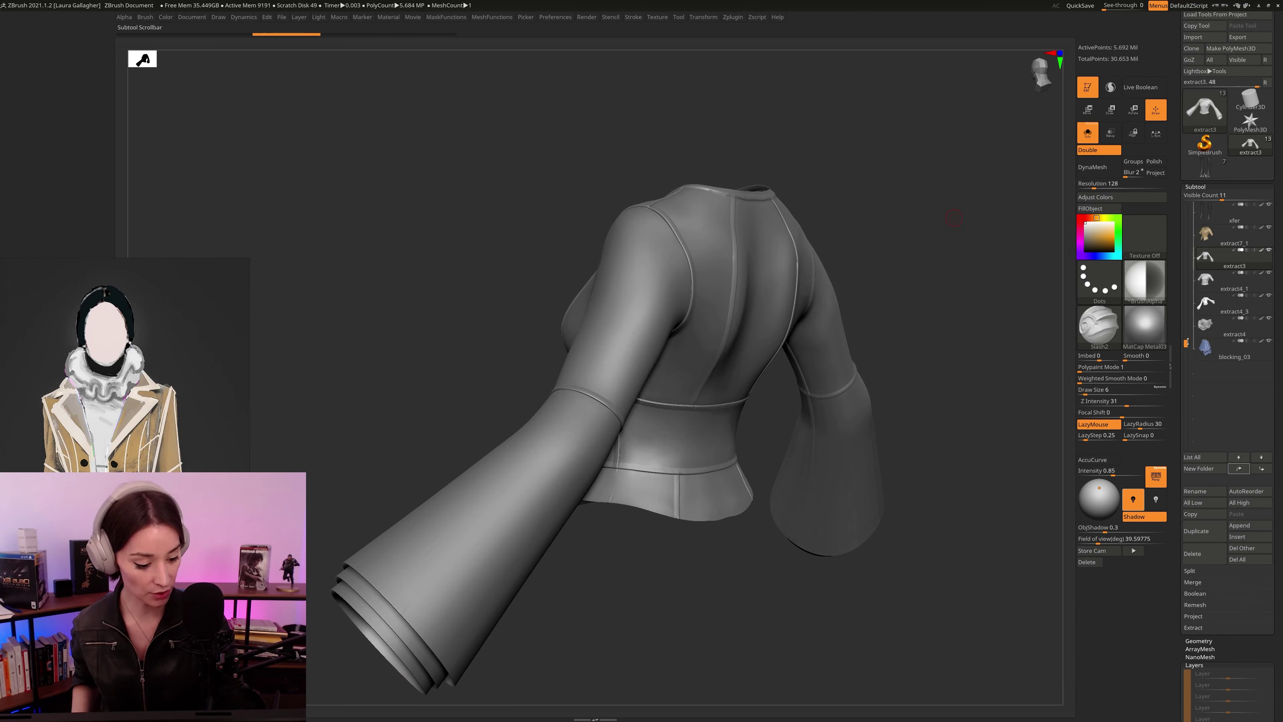
Step: Switch to the highres top in the Highres folder and display its polygroups from the front
drag(1187, 343, 1187, 217)
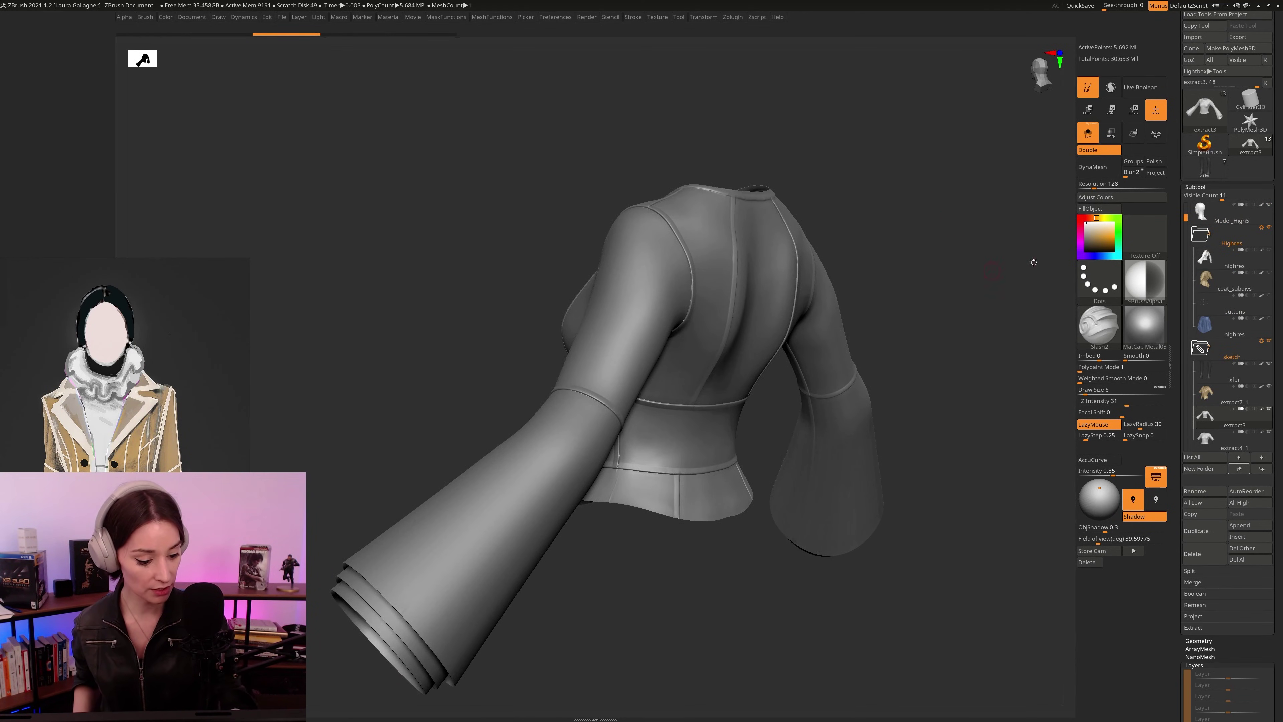
click(1234, 258)
mouse_move(980, 277)
mouse_down()
mouse_move(972, 239)
mouse_move(1001, 243)
mouse_move(974, 258)
mouse_move(991, 261)
mouse_up()
key(shift+f)
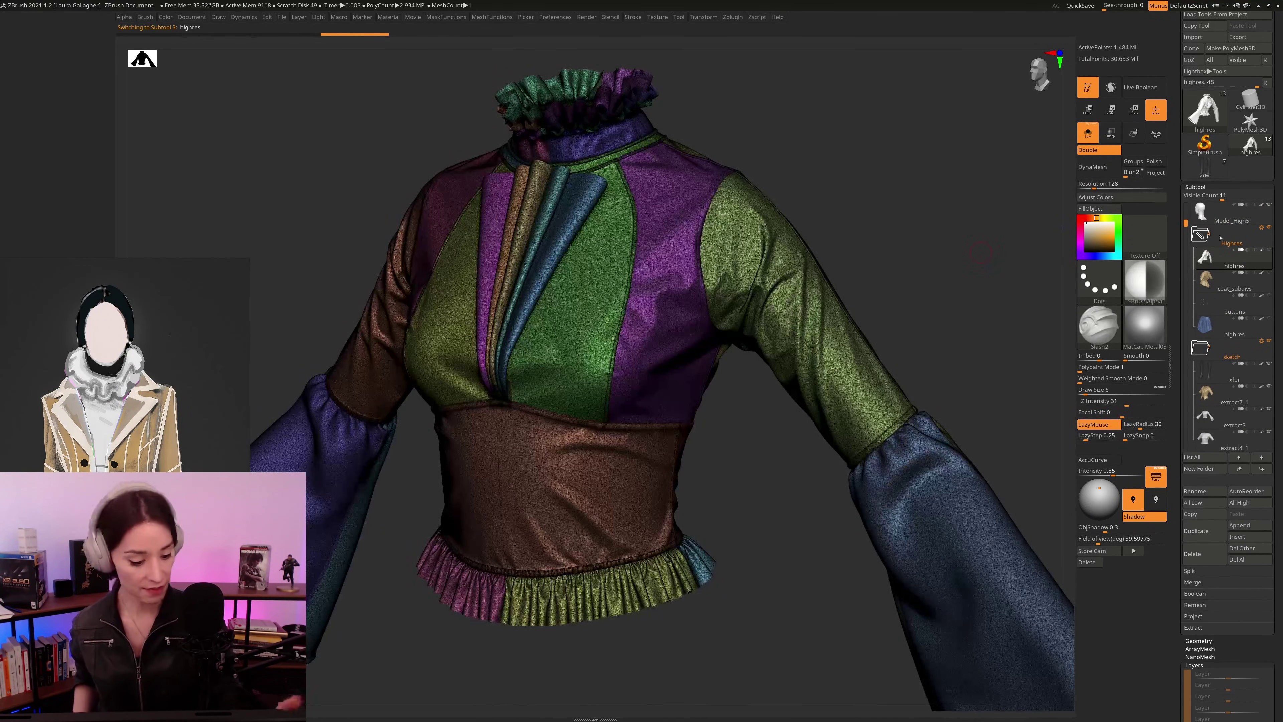
Step: Hide the polygroup display and examine the highres top's chest seams and folds up close
key(shift+f)
drag(1181, 263, 1181, 219)
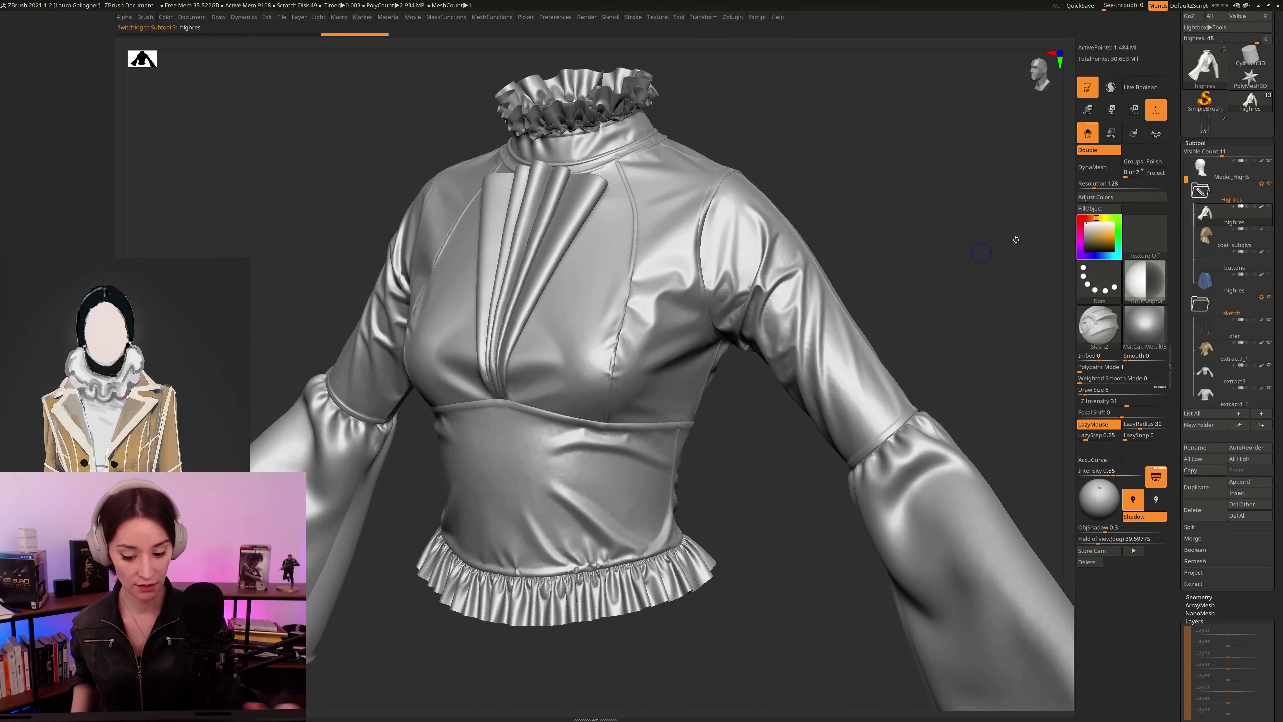
alt+drag(942, 270, 962, 315)
key(f)
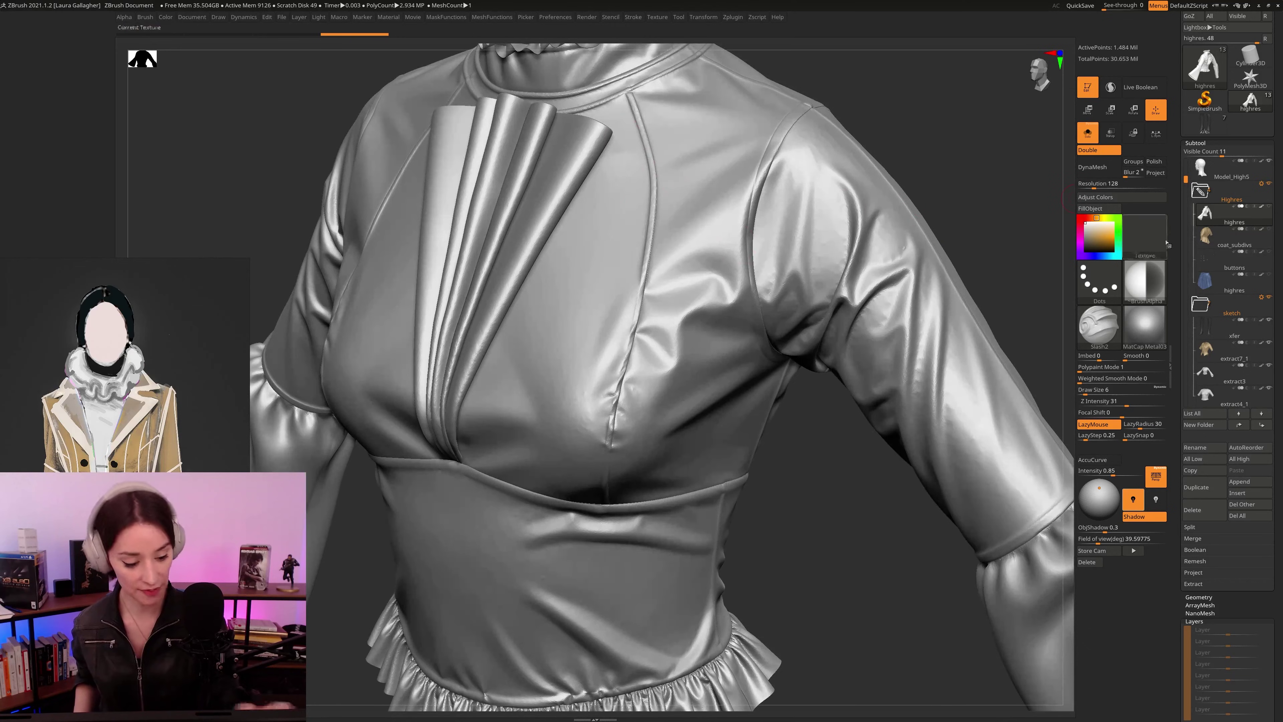
Step: Go back to the extract4_3 and extract3 blockout tops in the sketch folder, and show and hide extract3's polygroups
drag(1185, 177, 1184, 242)
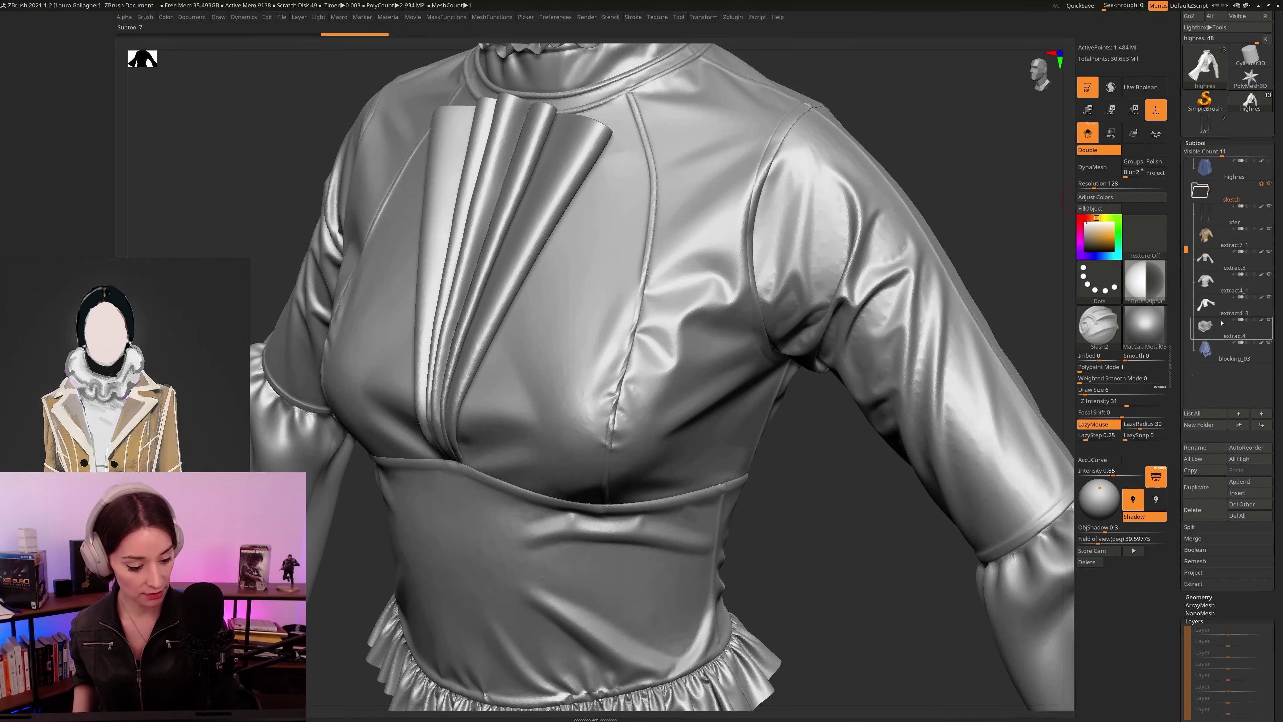
mouse_move(1230, 313)
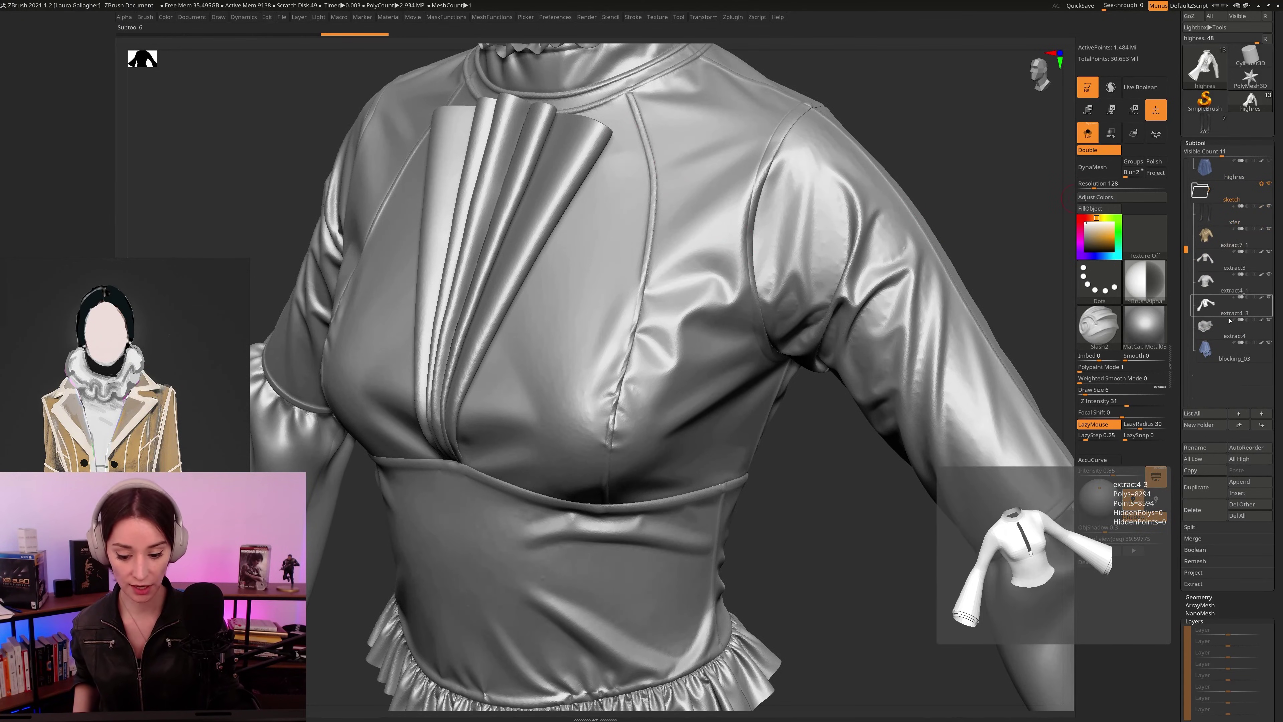
click(1229, 316)
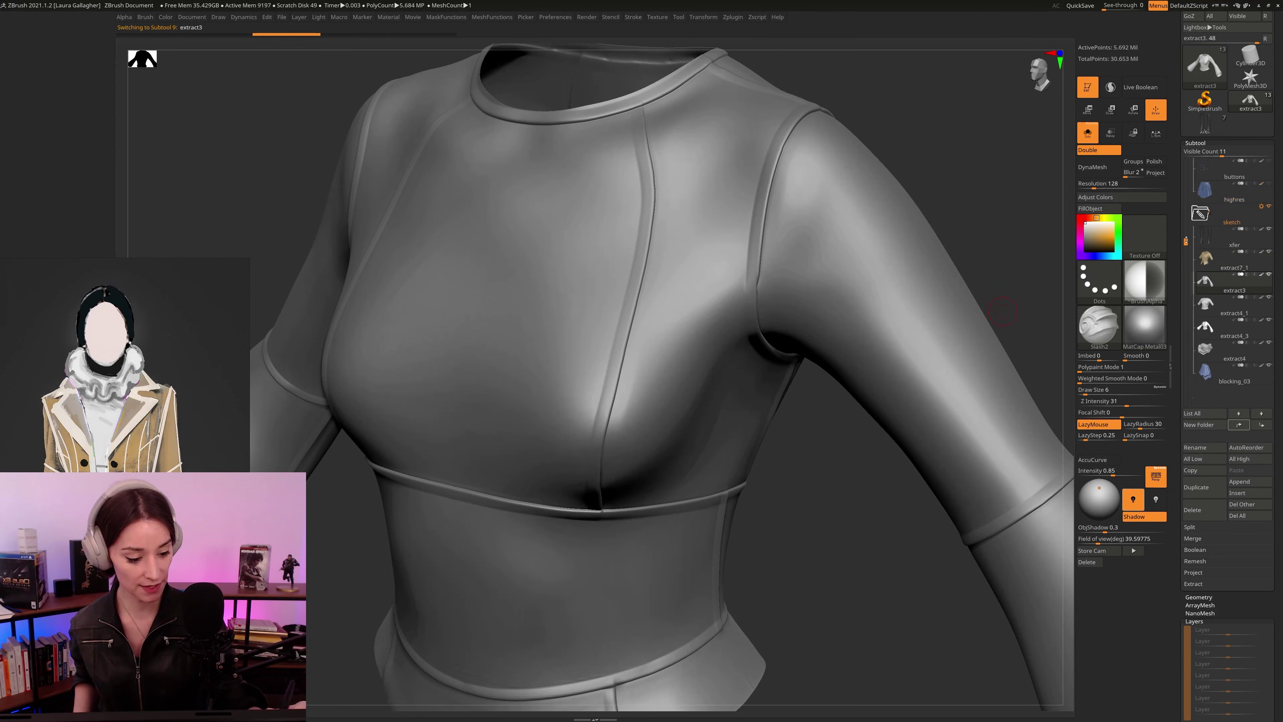
drag(1185, 240, 1185, 164)
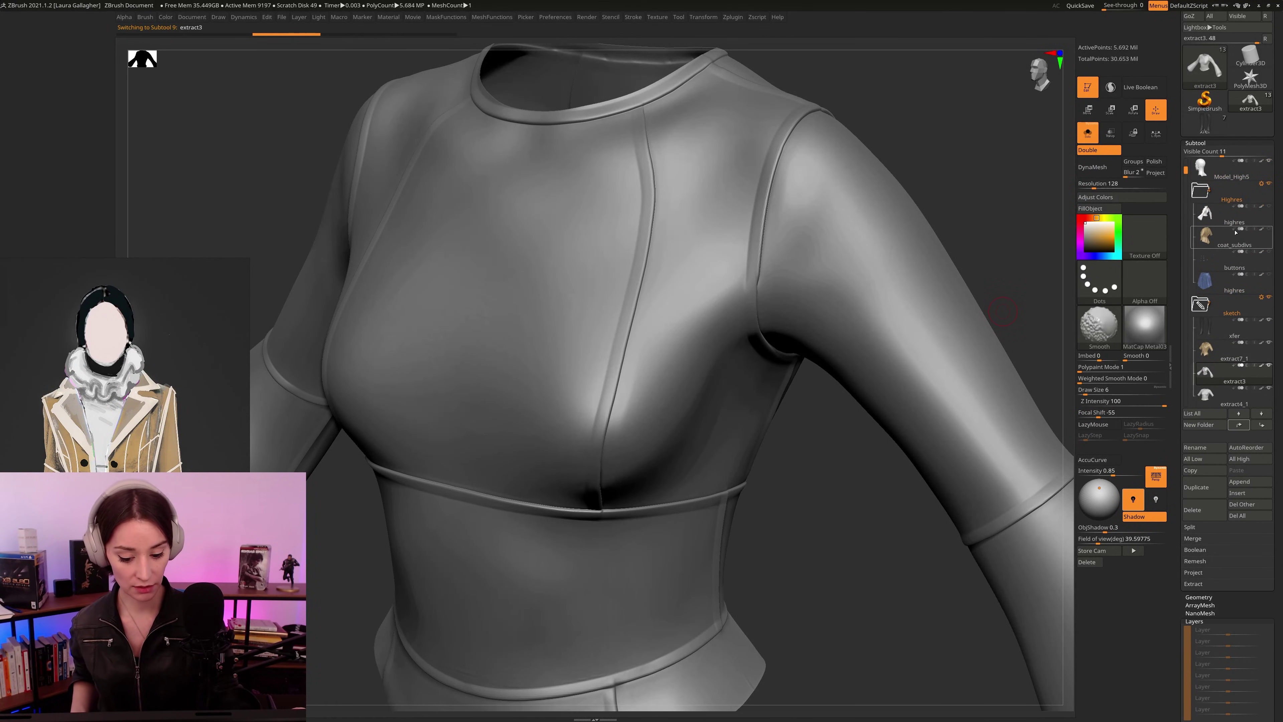
key(shift+f)
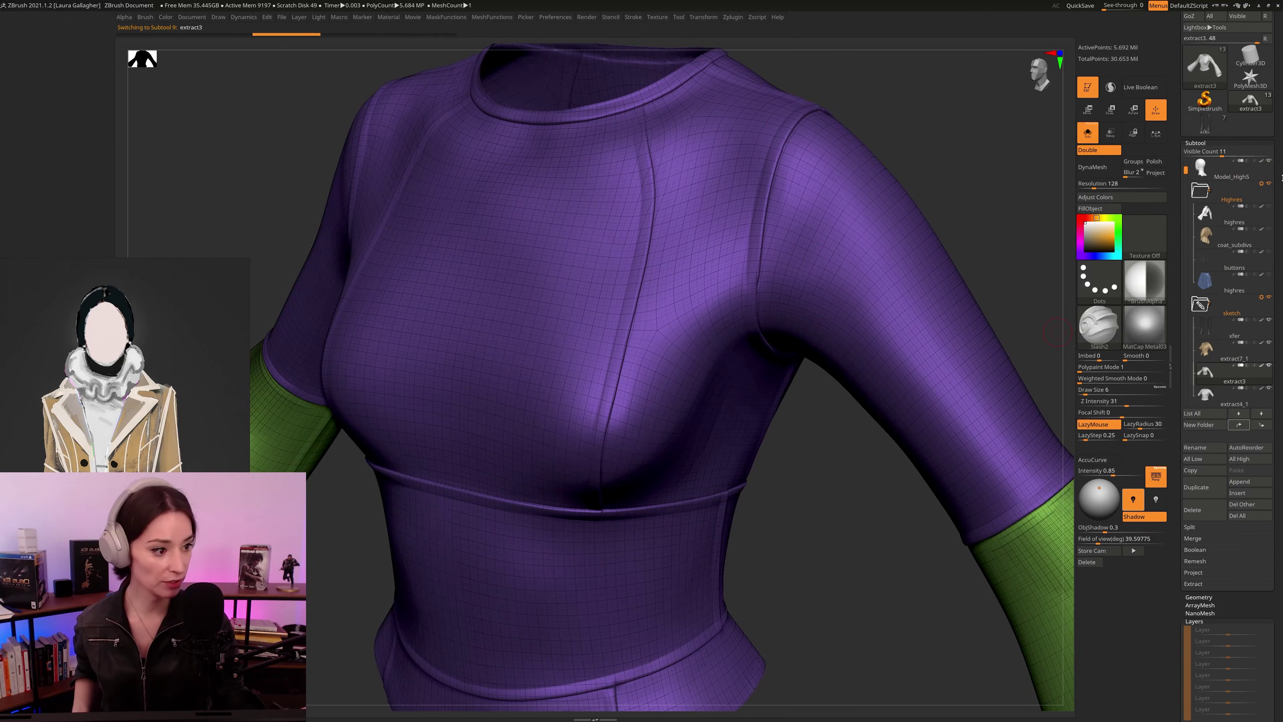
key(shift+f)
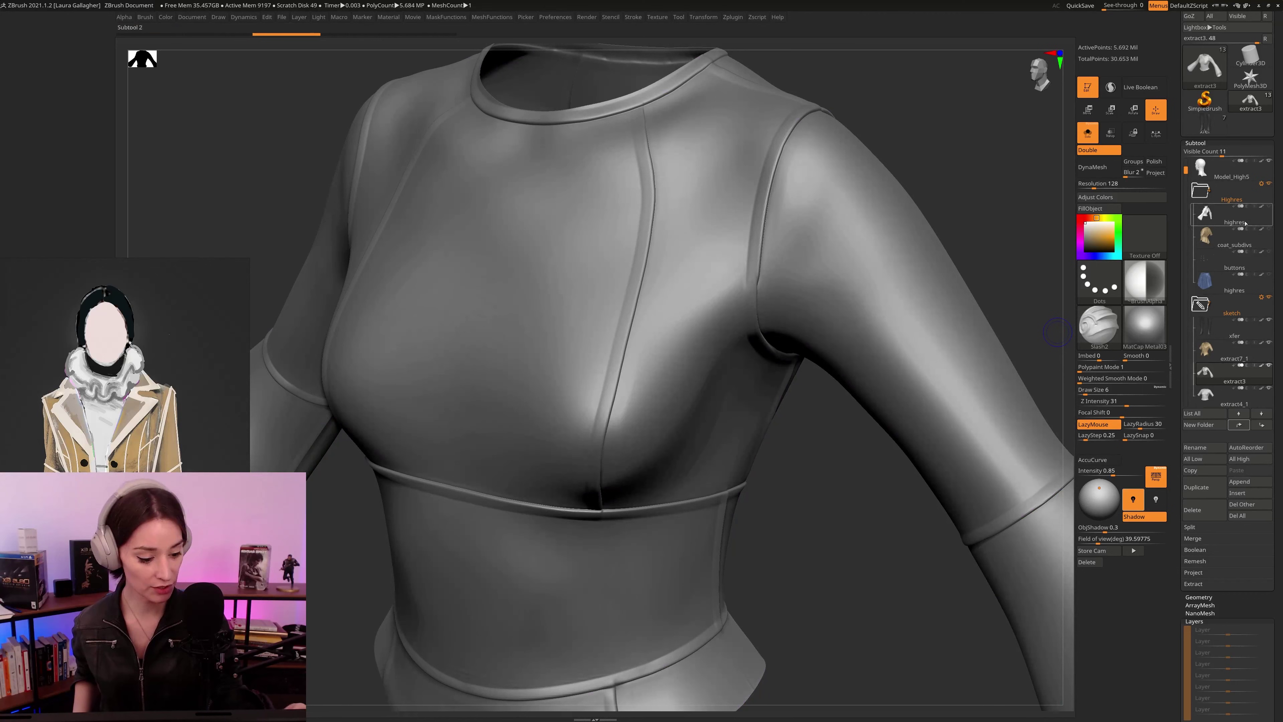
Step: Switch to the highres top again and view its collar, pleats and sleeve folds from slightly above
click(1245, 223)
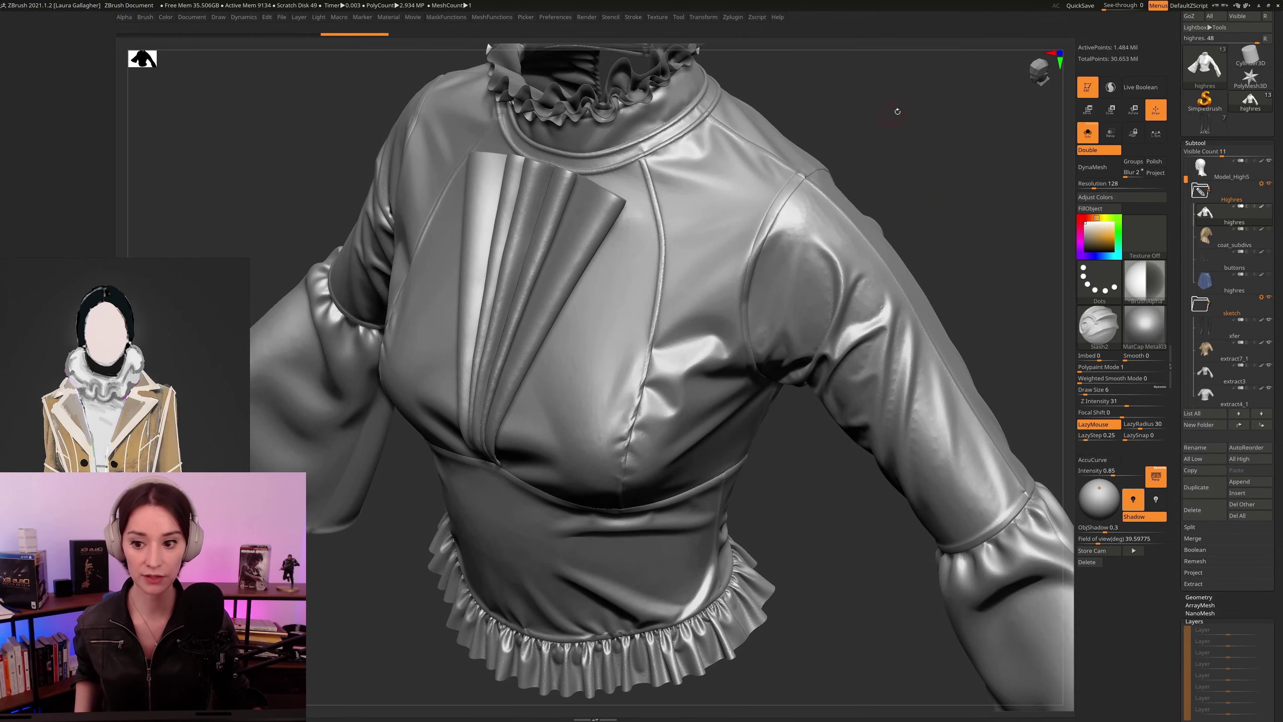
drag(897, 111, 898, 143)
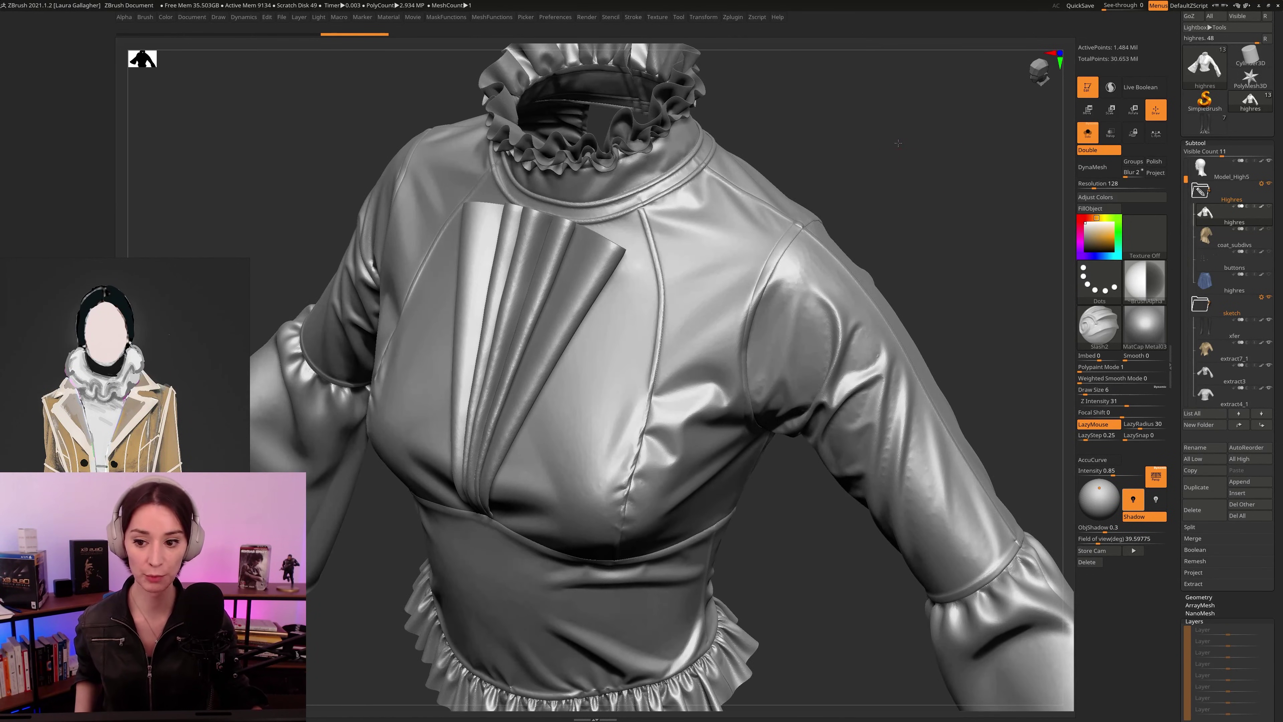